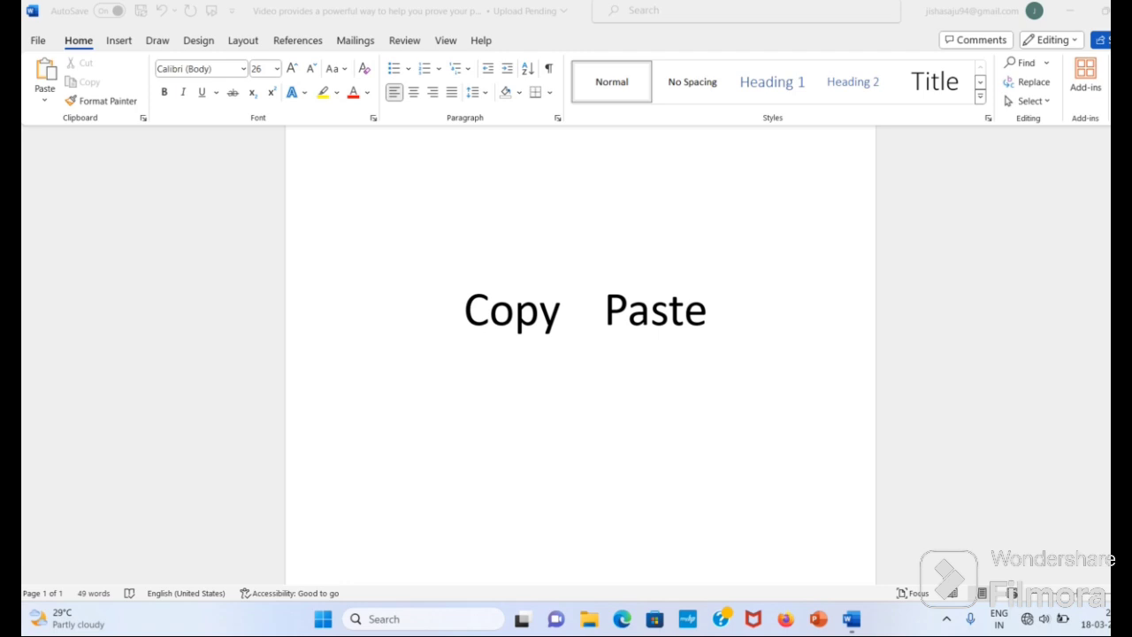
Delete the large "Copy Paste" text below the paragraph.
scroll(580, 354, up, 3)
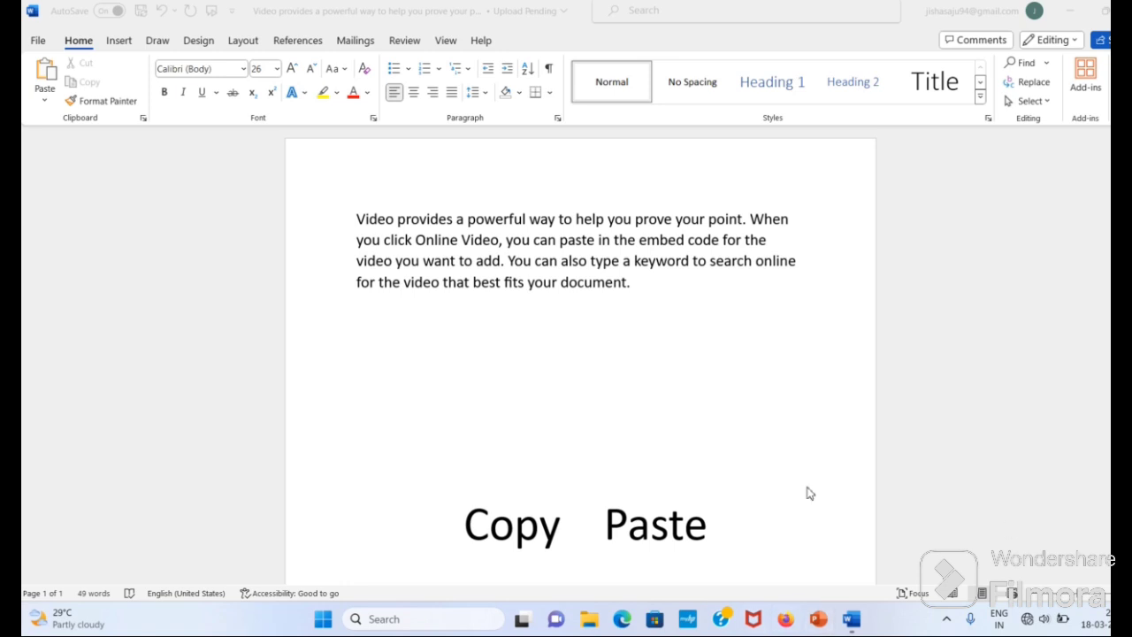
drag(710, 531, 516, 528)
key(Delete)
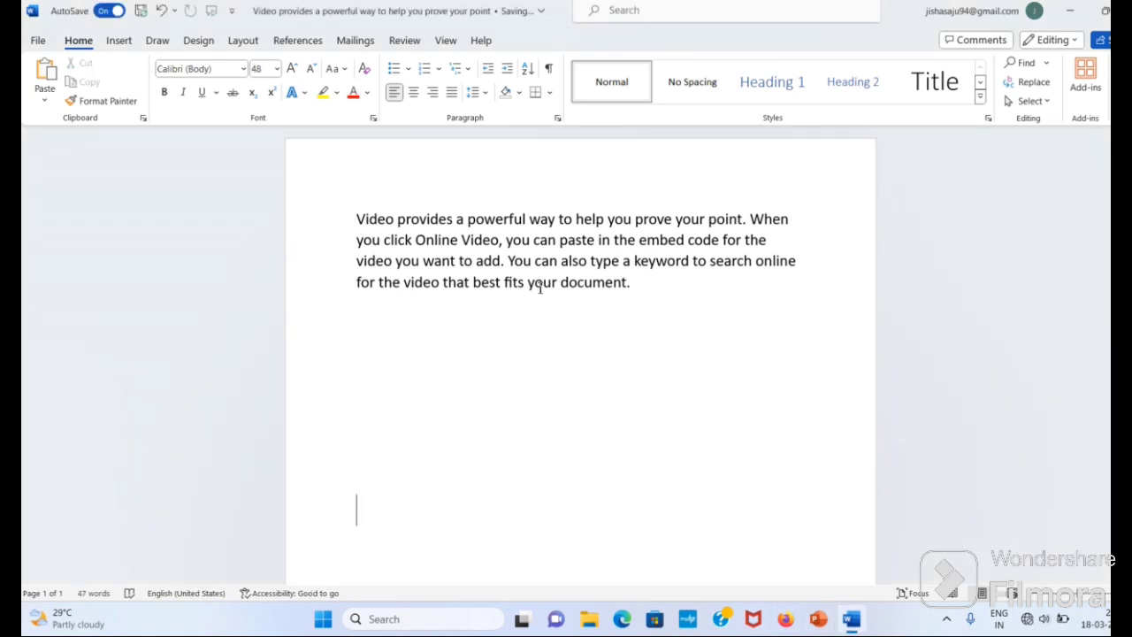
drag(356, 217, 652, 295)
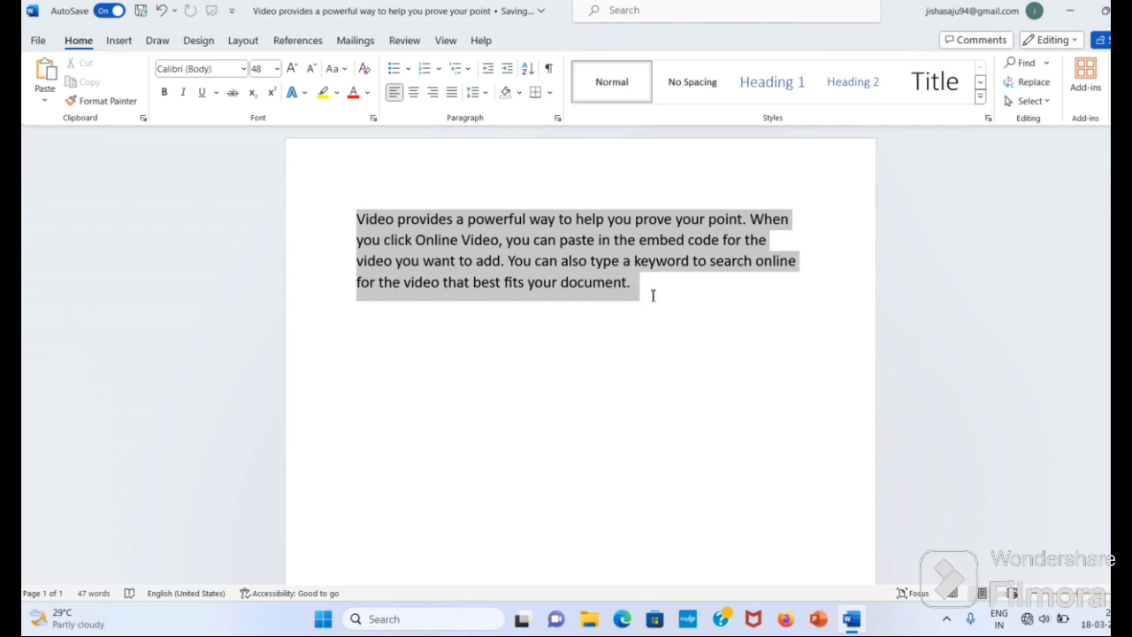
click(695, 311)
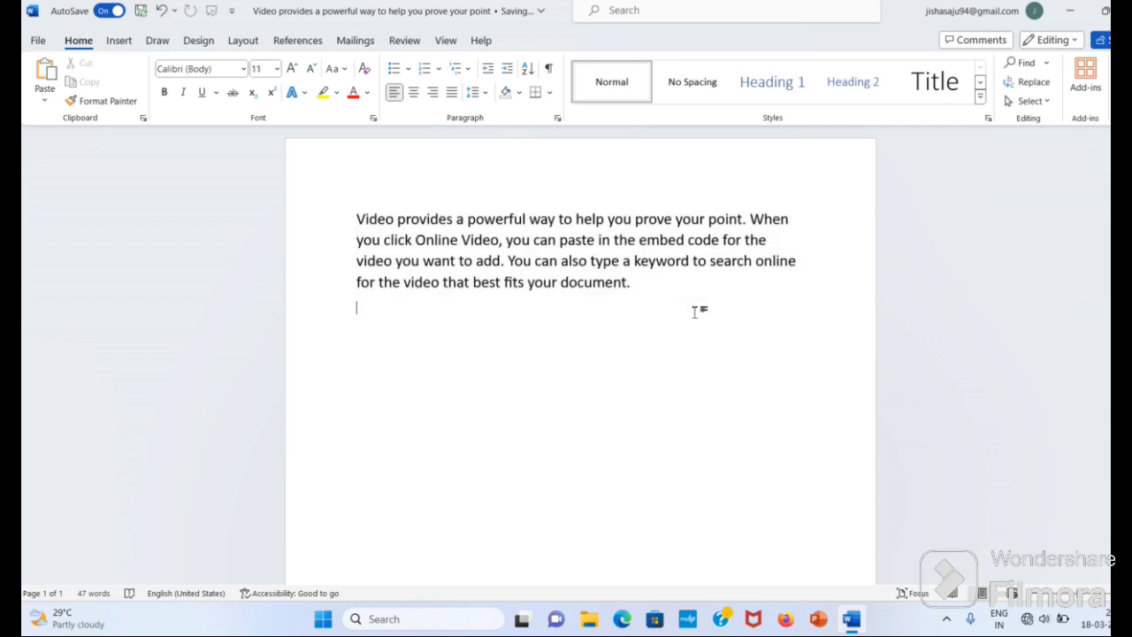
drag(672, 298, 356, 219)
click(569, 341)
drag(632, 284, 351, 212)
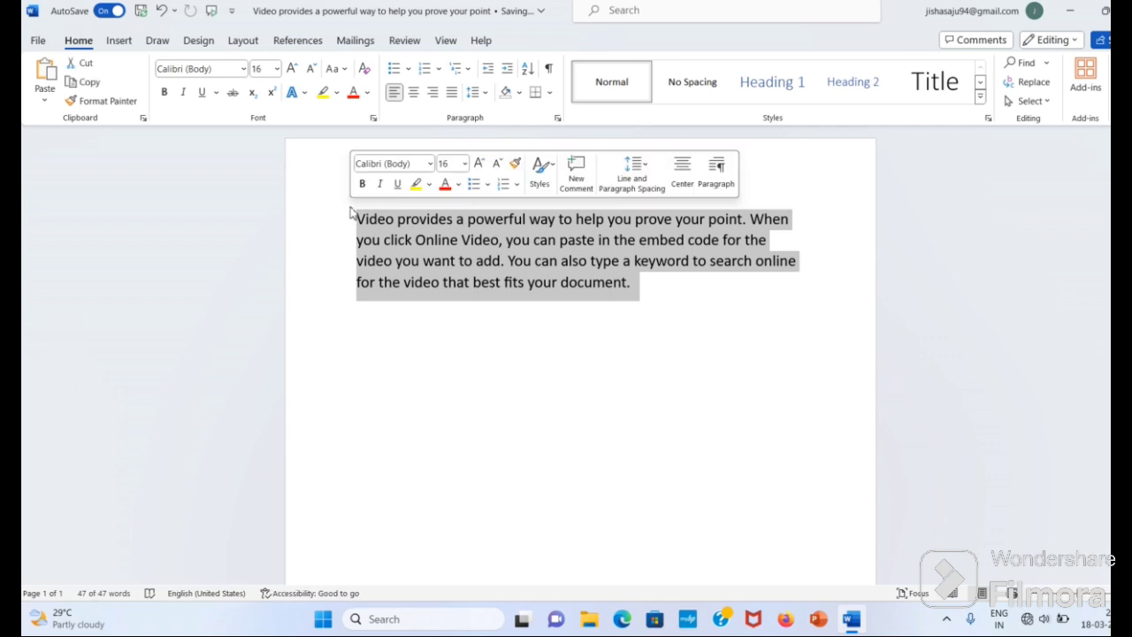
click(575, 333)
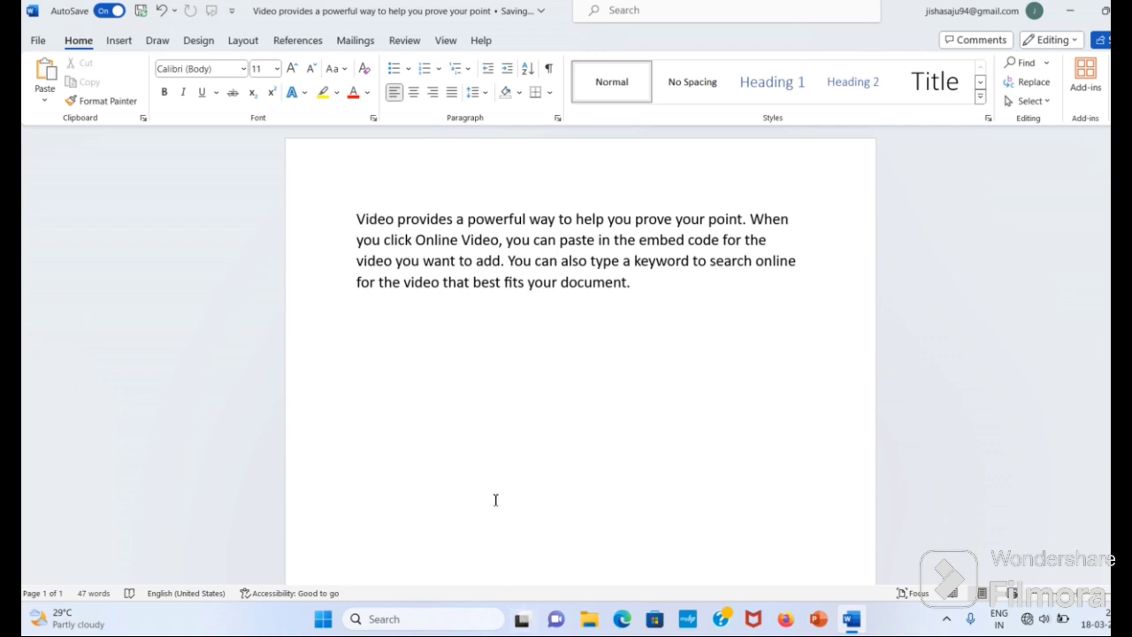
Select the paragraph from "Video provides" through "document" at its end and copy it.
click(358, 220)
drag(357, 219, 753, 217)
drag(773, 218, 790, 218)
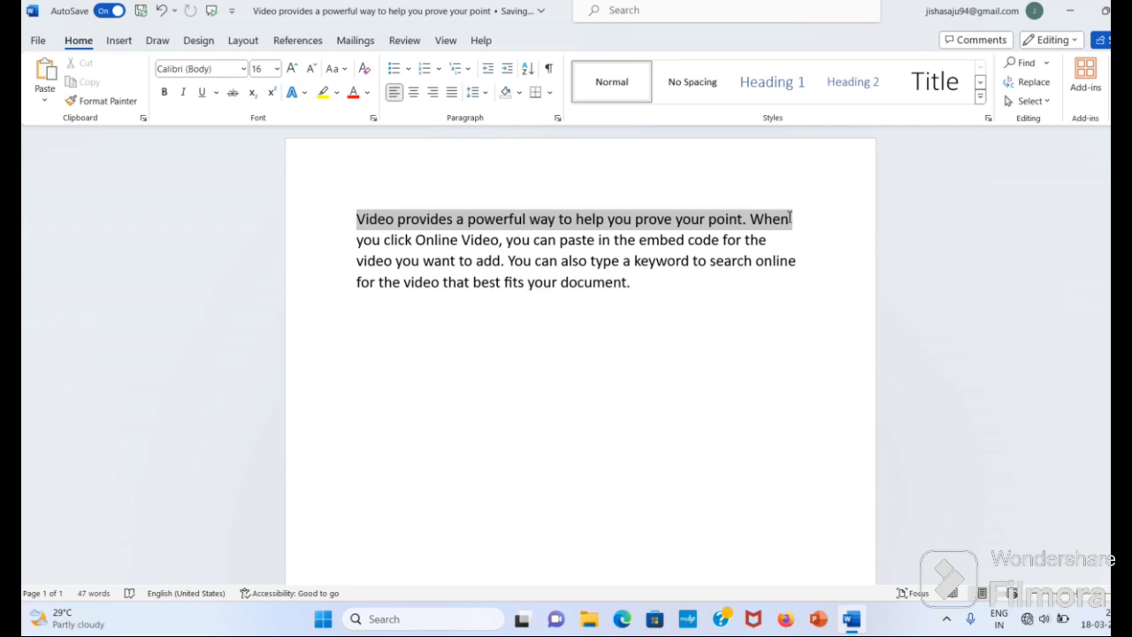
drag(790, 219, 792, 237)
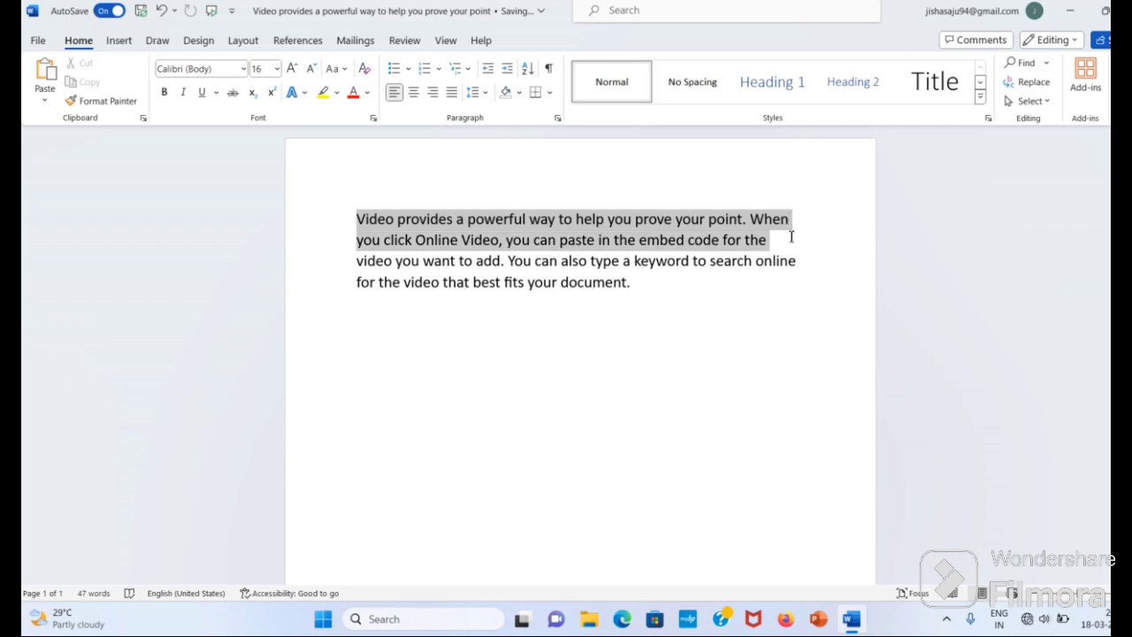
drag(792, 237, 798, 261)
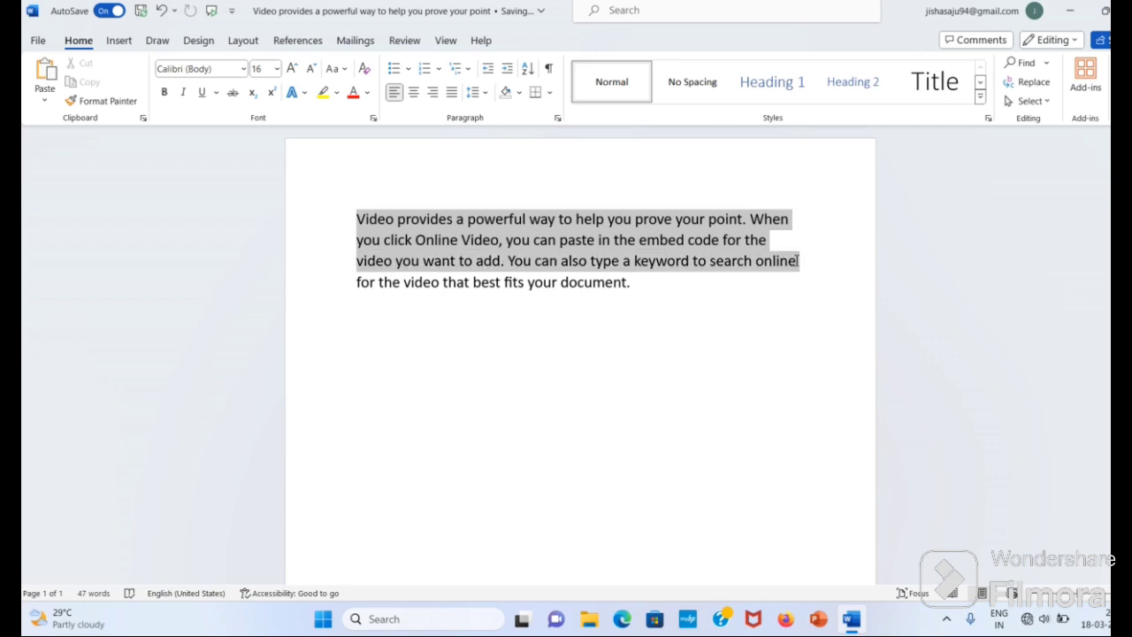
drag(798, 261, 800, 283)
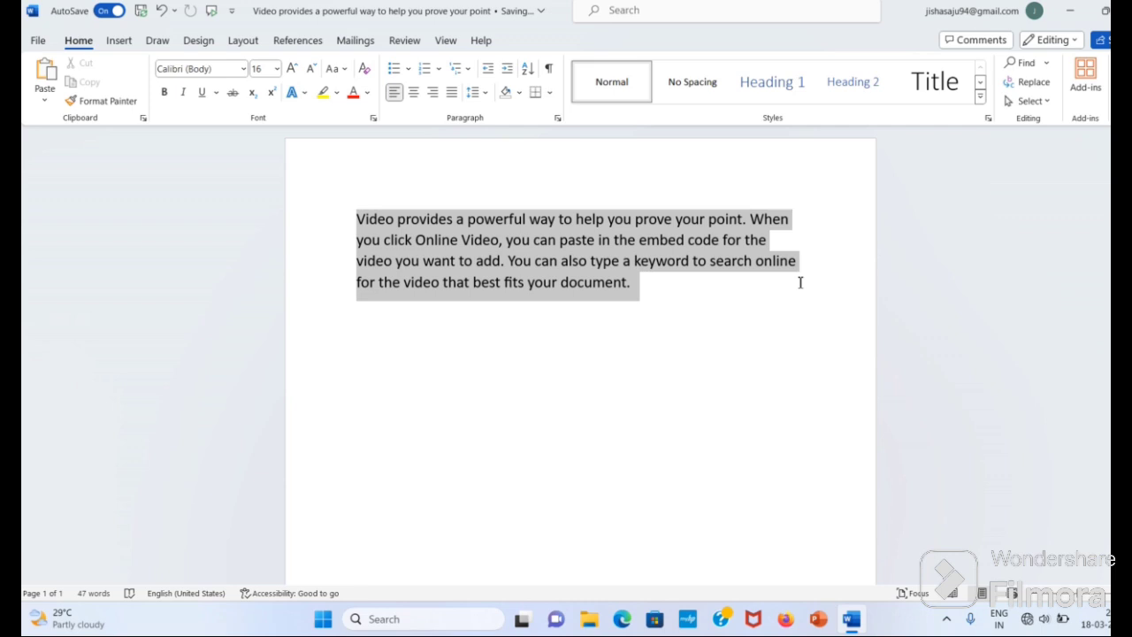
drag(369, 222, 625, 286)
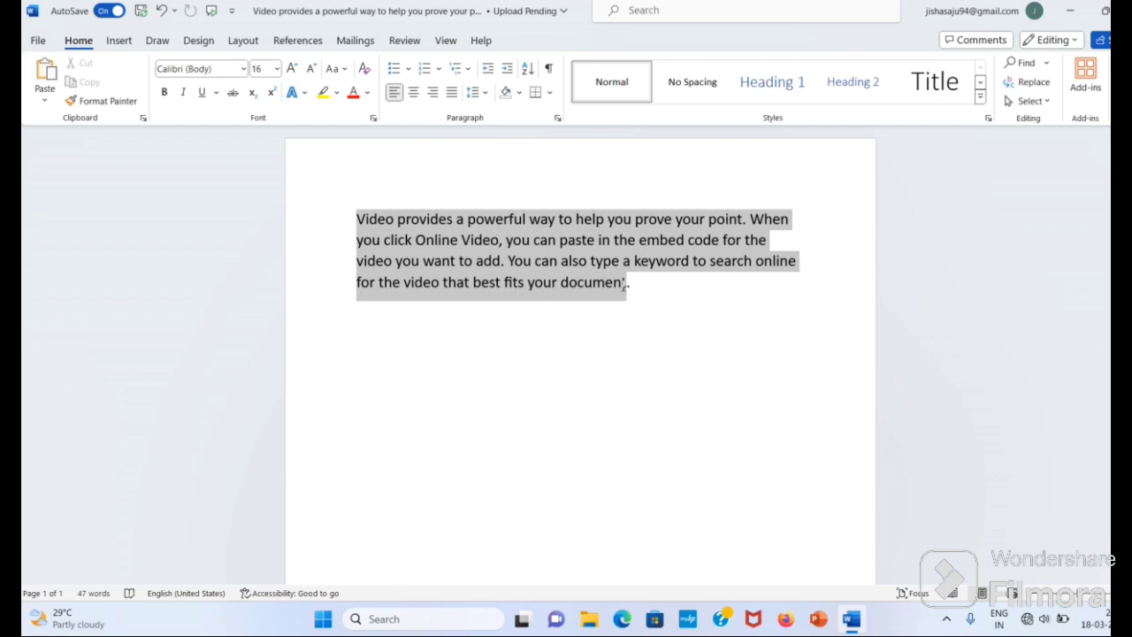
drag(624, 284, 771, 278)
drag(684, 295, 566, 294)
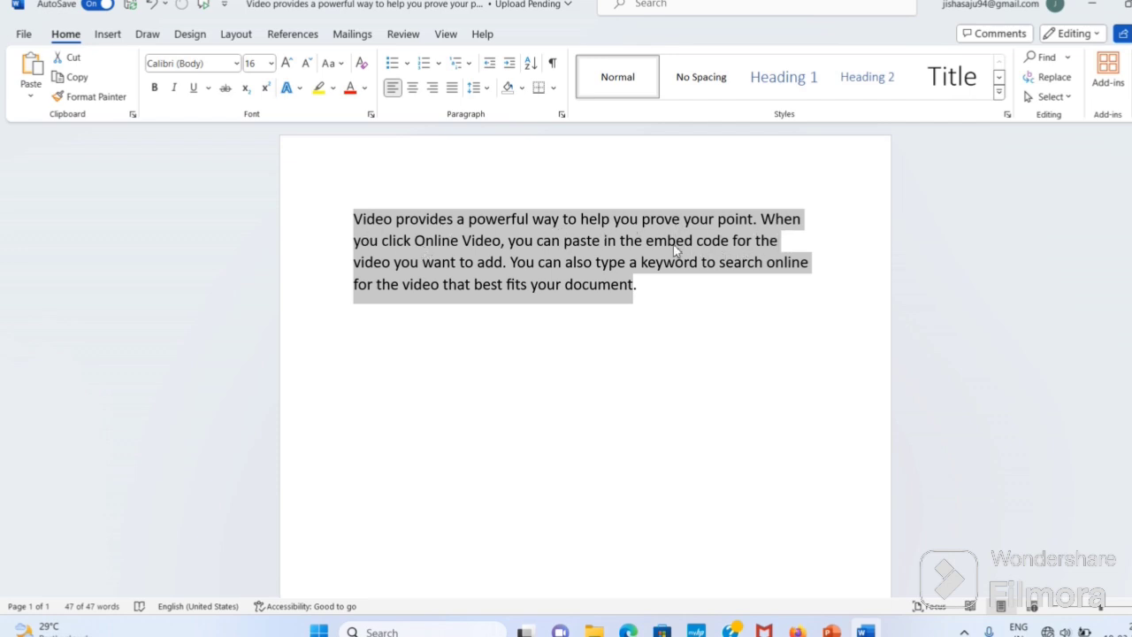
right_click(426, 257)
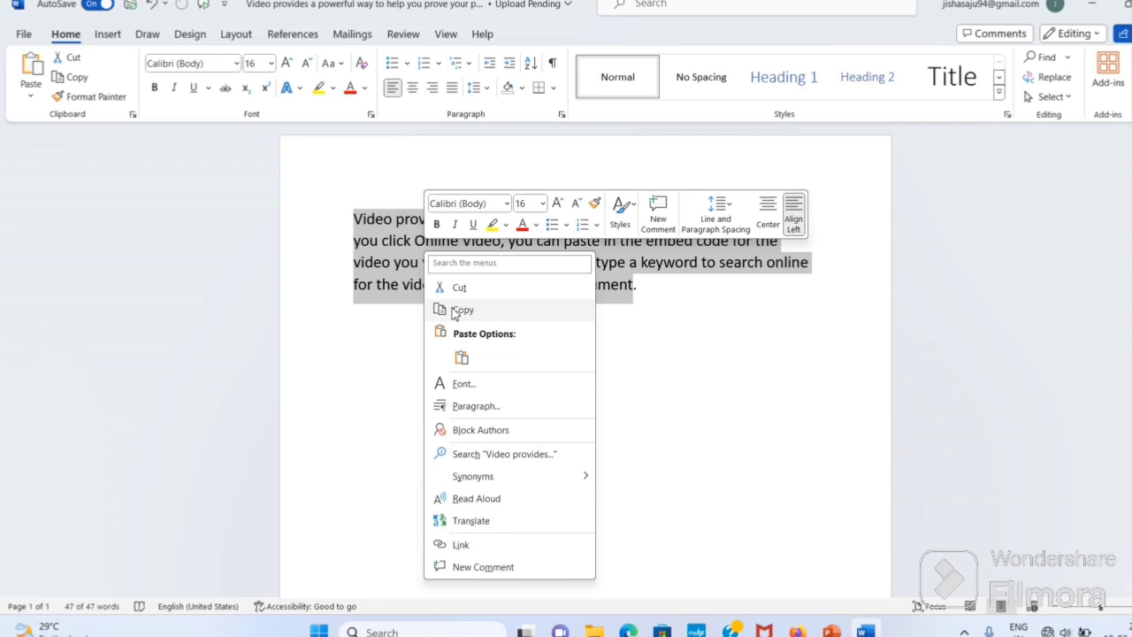
click(455, 310)
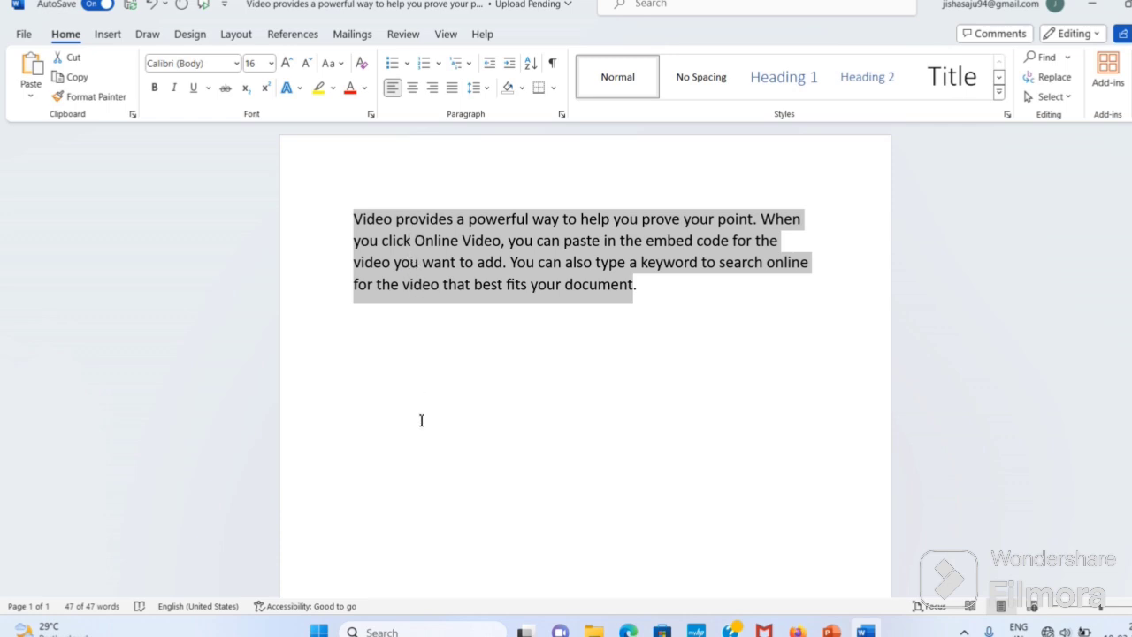
Paste the copied paragraph into the blank area below the original, keeping the source formatting.
click(410, 472)
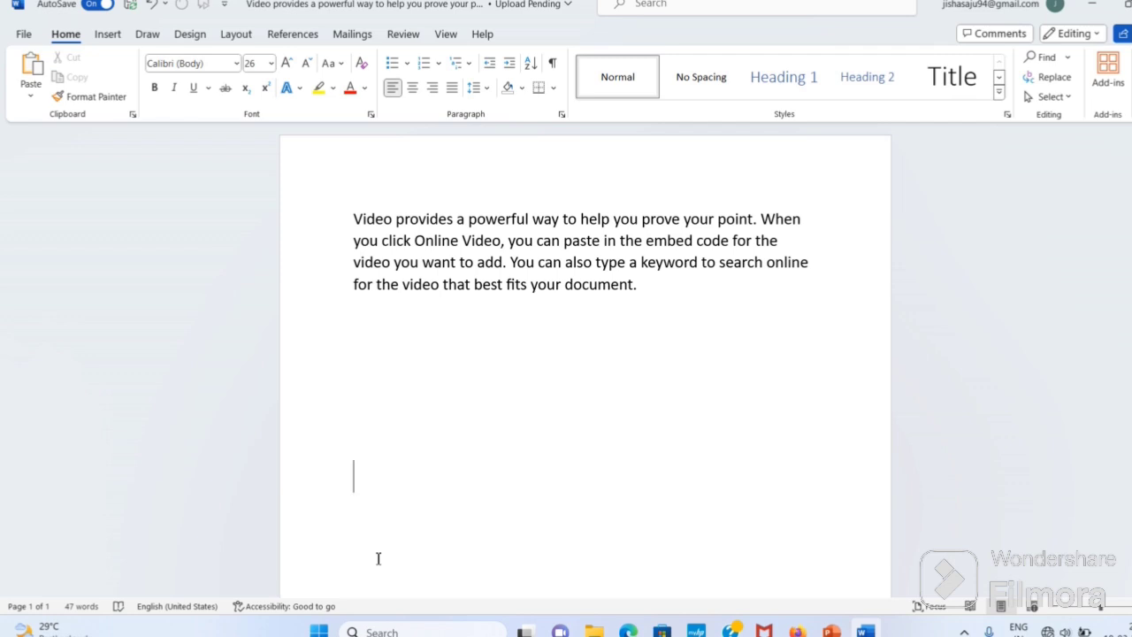
click(428, 439)
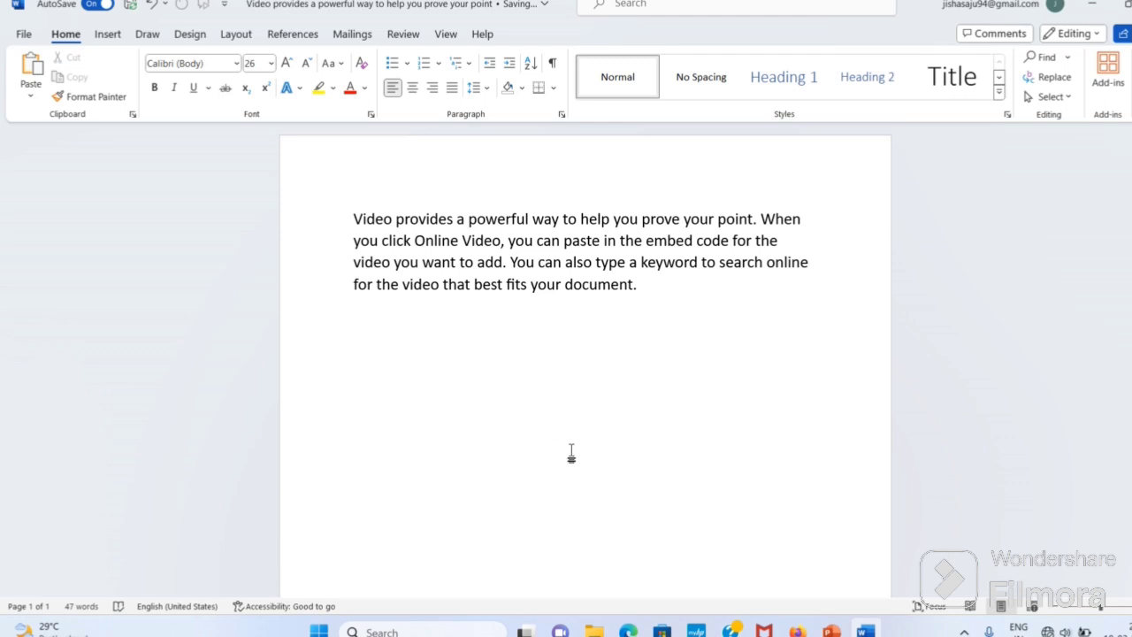
right_click(527, 435)
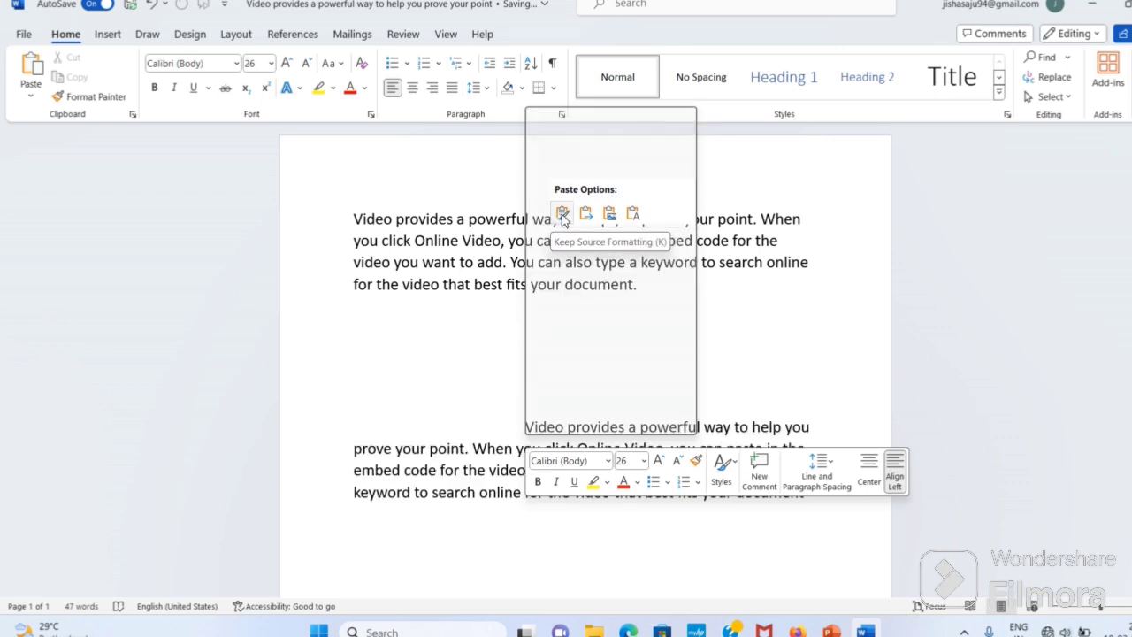
click(563, 214)
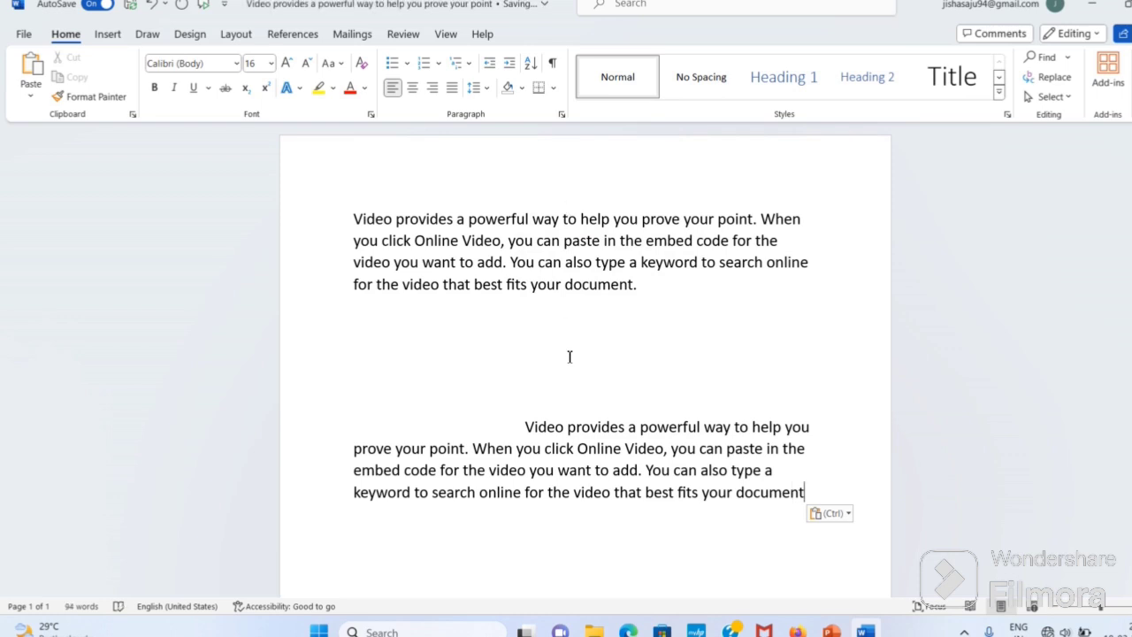
Paste a second copy of the paragraph below the first pasted copy, keeping the source formatting.
scroll(570, 356, down, 1)
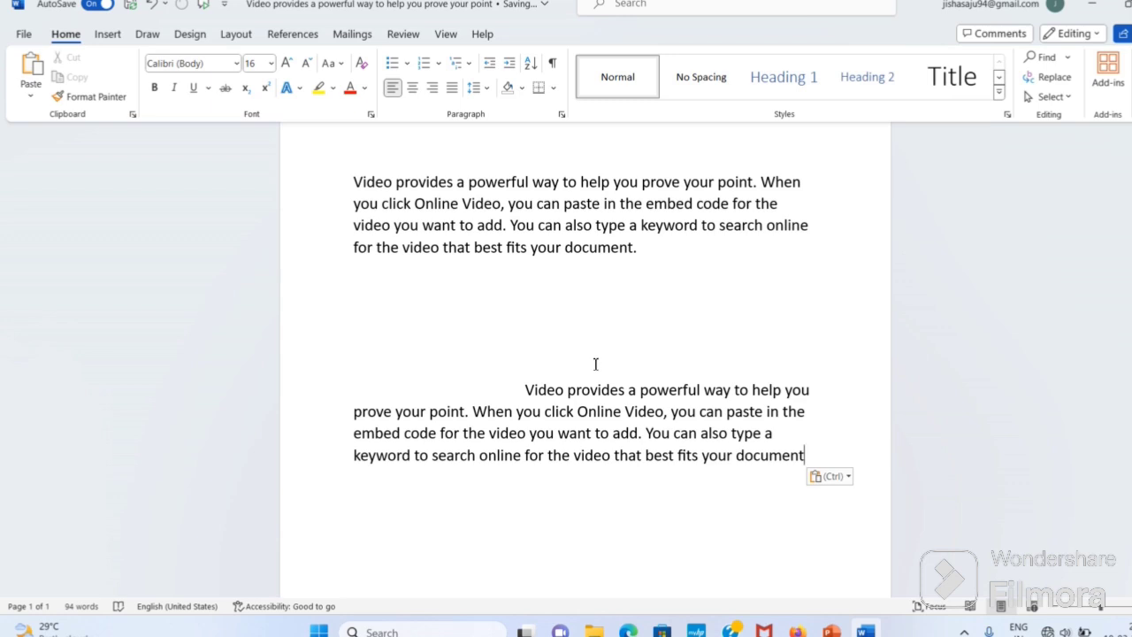
scroll(597, 364, down, 1)
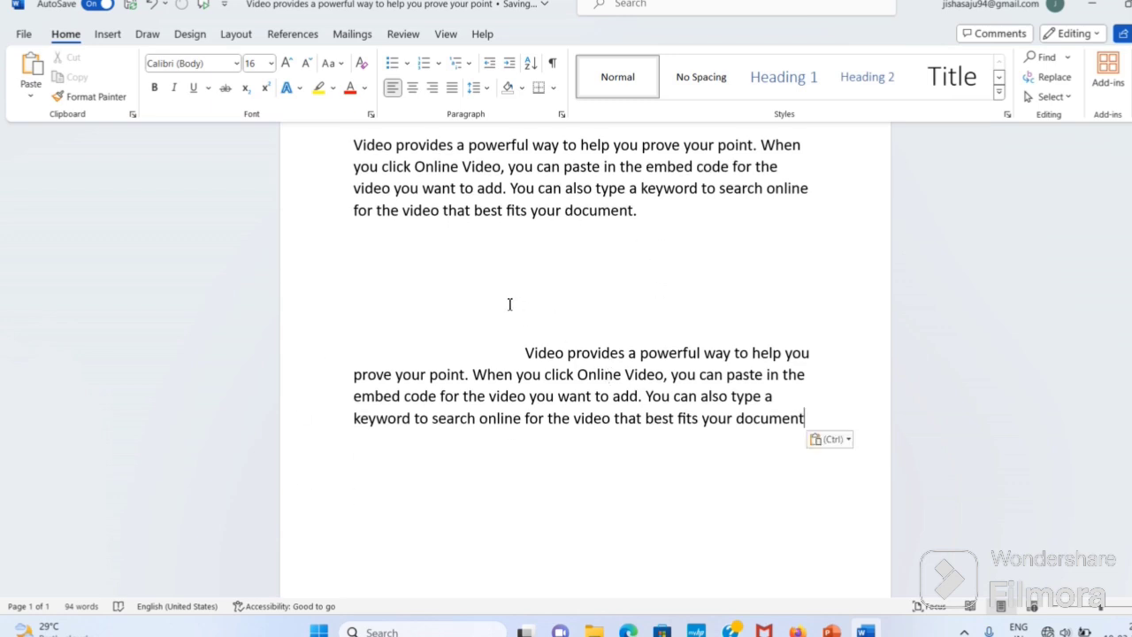
scroll(649, 467, down, 1)
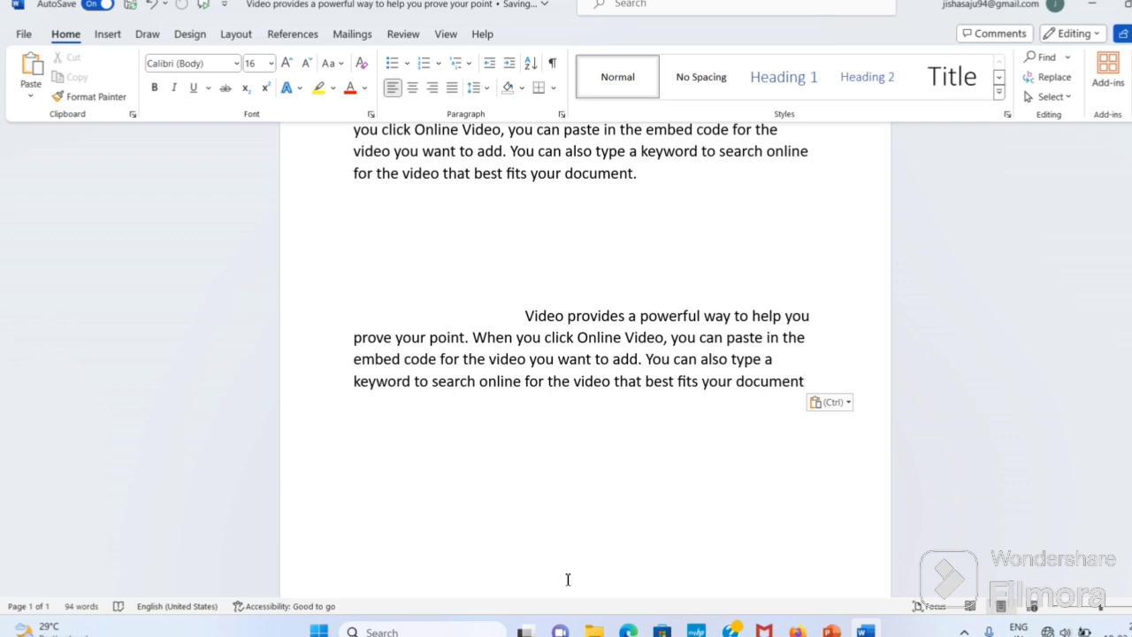
click(420, 460)
right_click(360, 463)
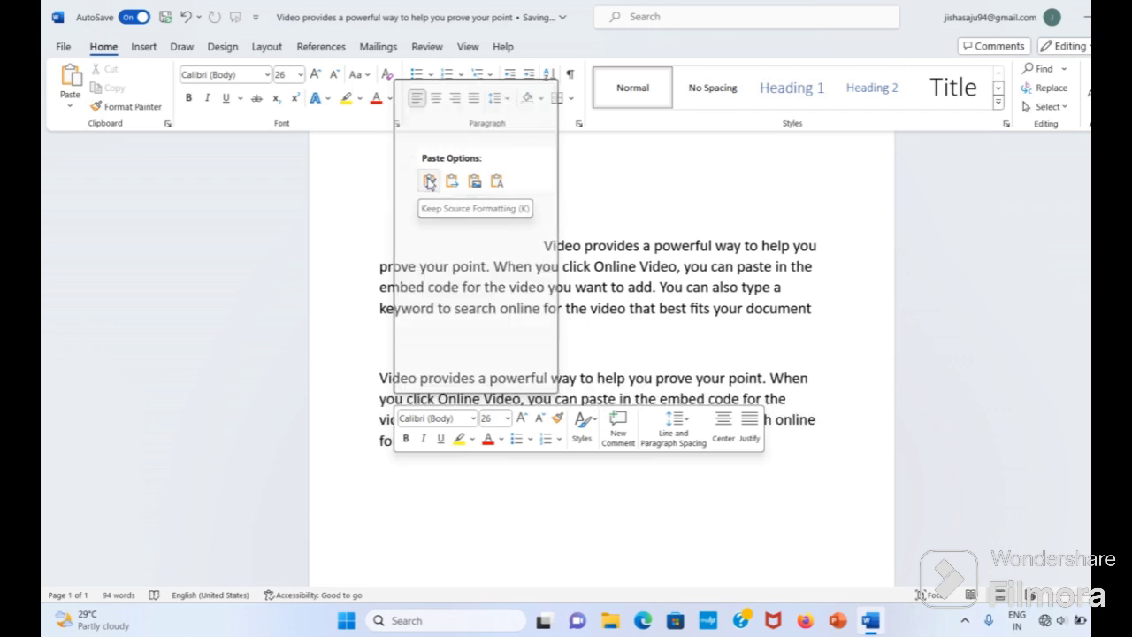
click(429, 182)
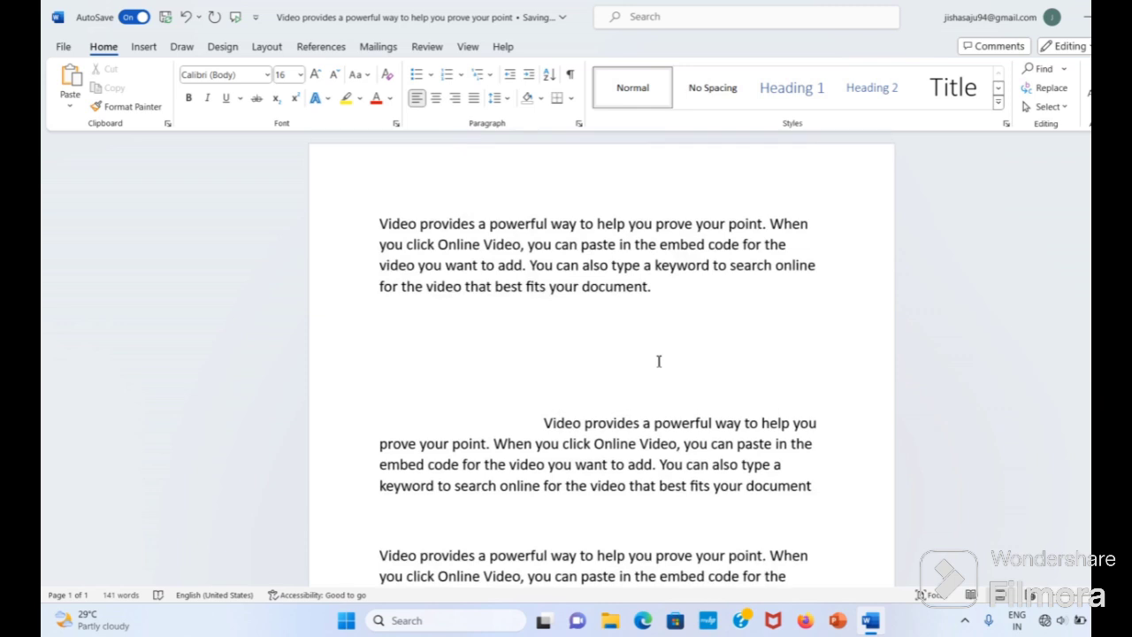
Paste a third copy of the paragraph lower on the page, keeping the source formatting.
scroll(658, 361, down, 1)
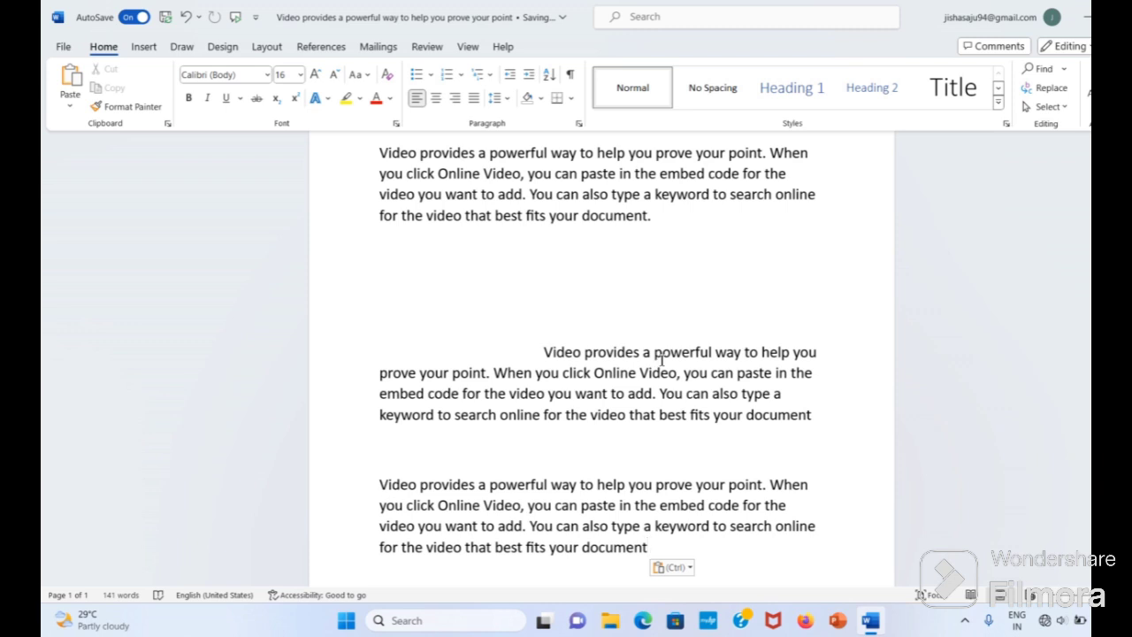
scroll(664, 363, down, 2)
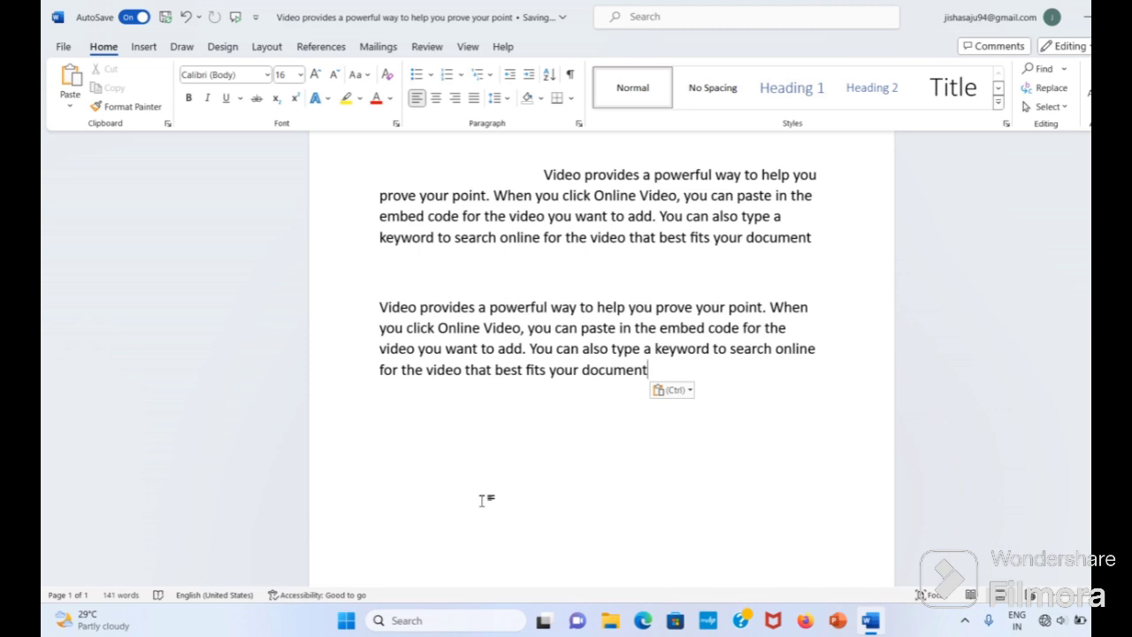
click(437, 471)
click(438, 471)
right_click(438, 474)
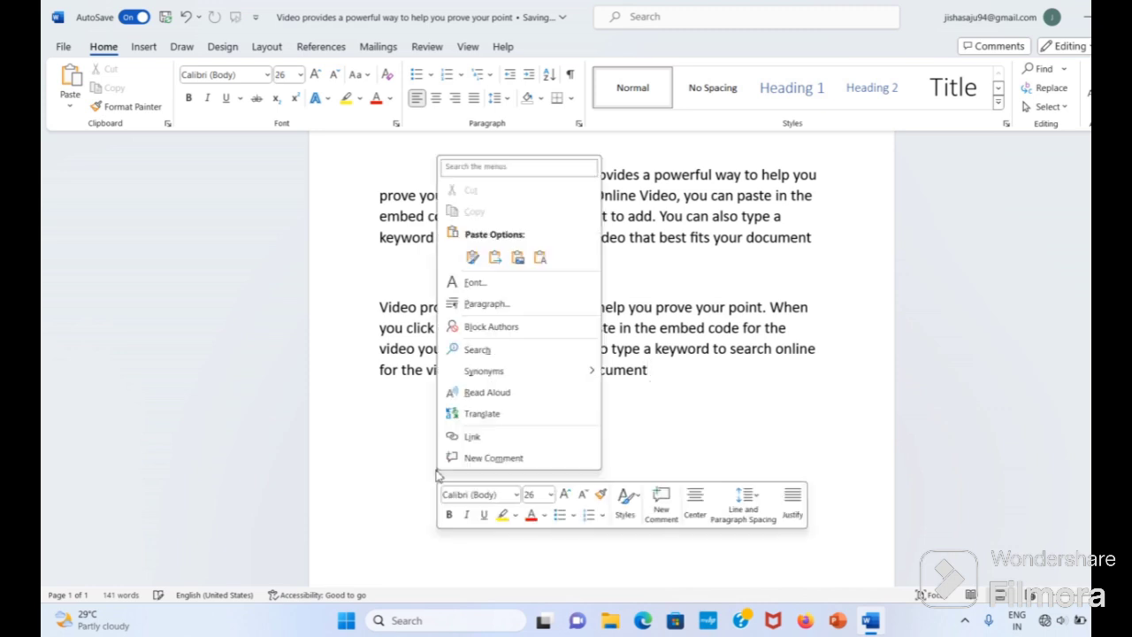
click(472, 257)
Review the original paragraph and the copies pasted beneath it.
scroll(587, 561, up, 3)
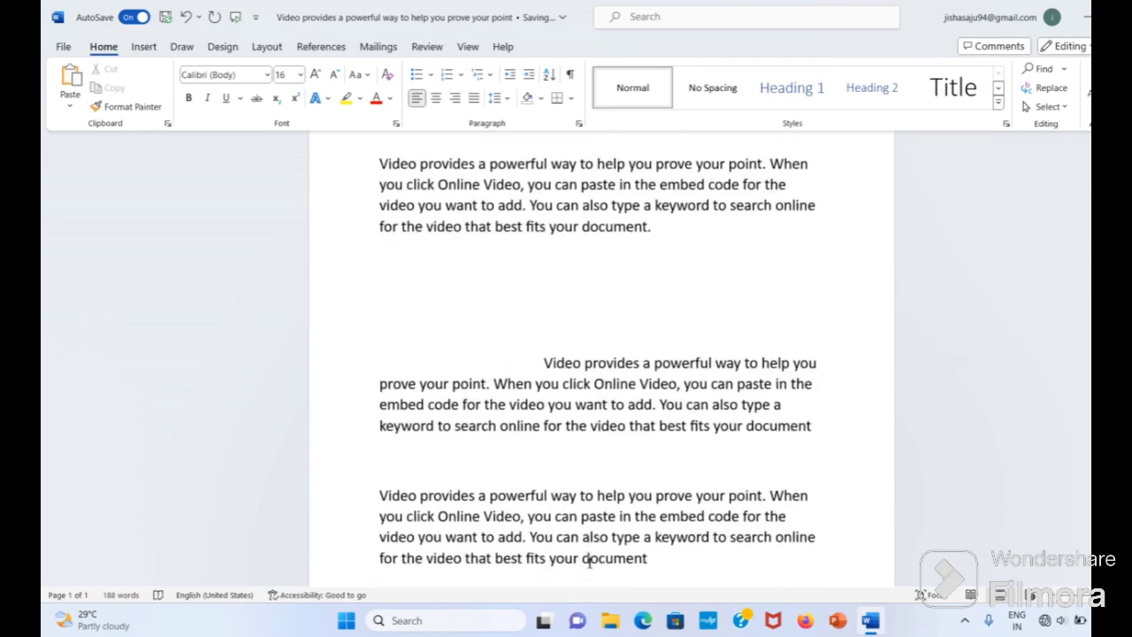
scroll(589, 562, down, 3)
scroll(589, 564, down, 2)
right_click(556, 538)
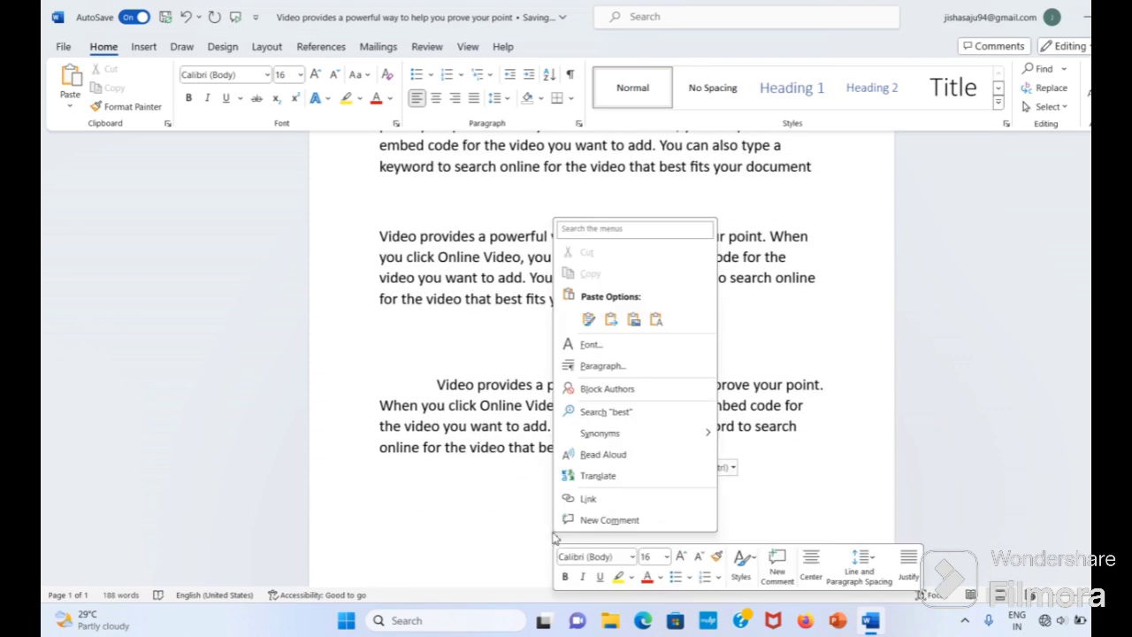
click(456, 528)
scroll(600, 556, up, 3)
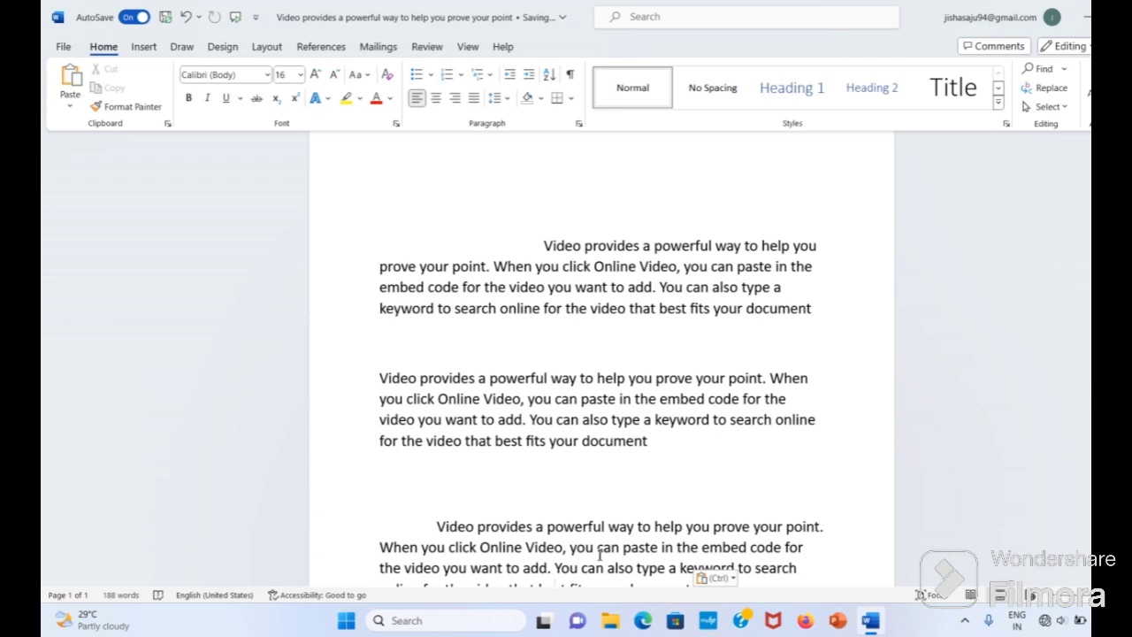
scroll(600, 555, down, 1)
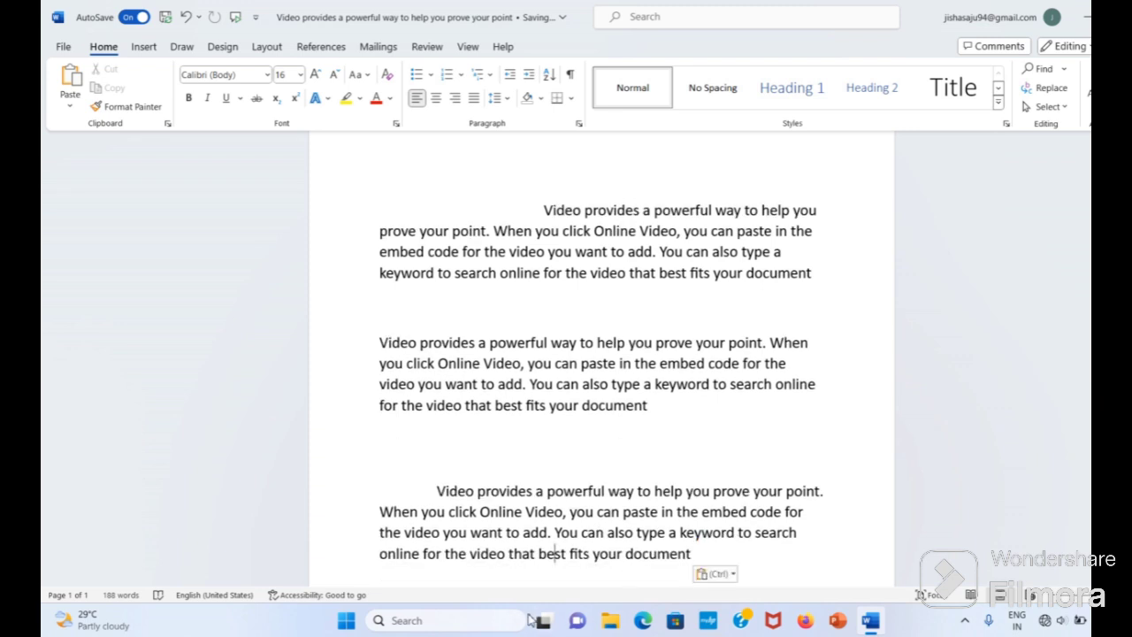
scroll(773, 343, down, 5)
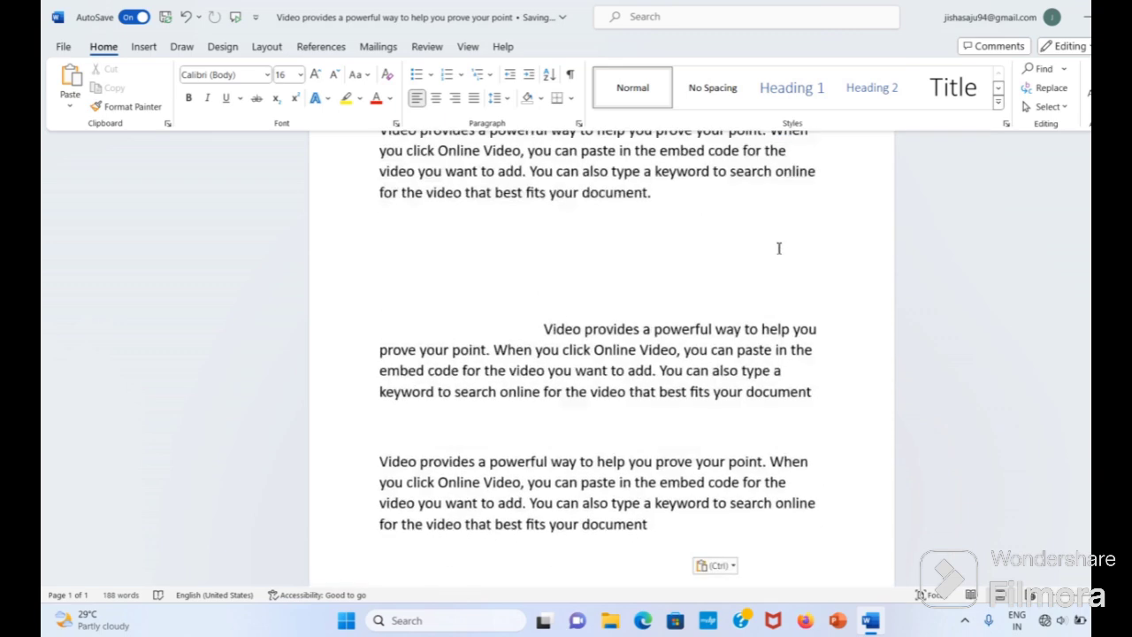
scroll(780, 248, up, 2)
scroll(740, 269, down, 4)
Delete all the pasted copies, including the leftover letter "t", leaving only the original paragraph.
drag(447, 205, 690, 624)
key(BackSpace)
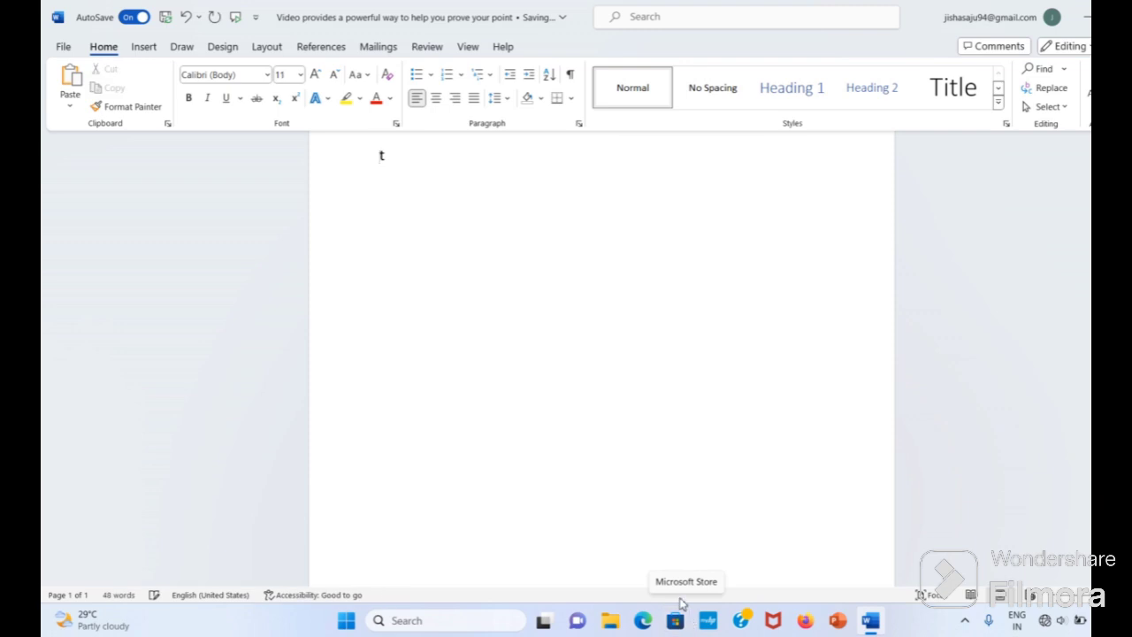
scroll(301, 541, up, 3)
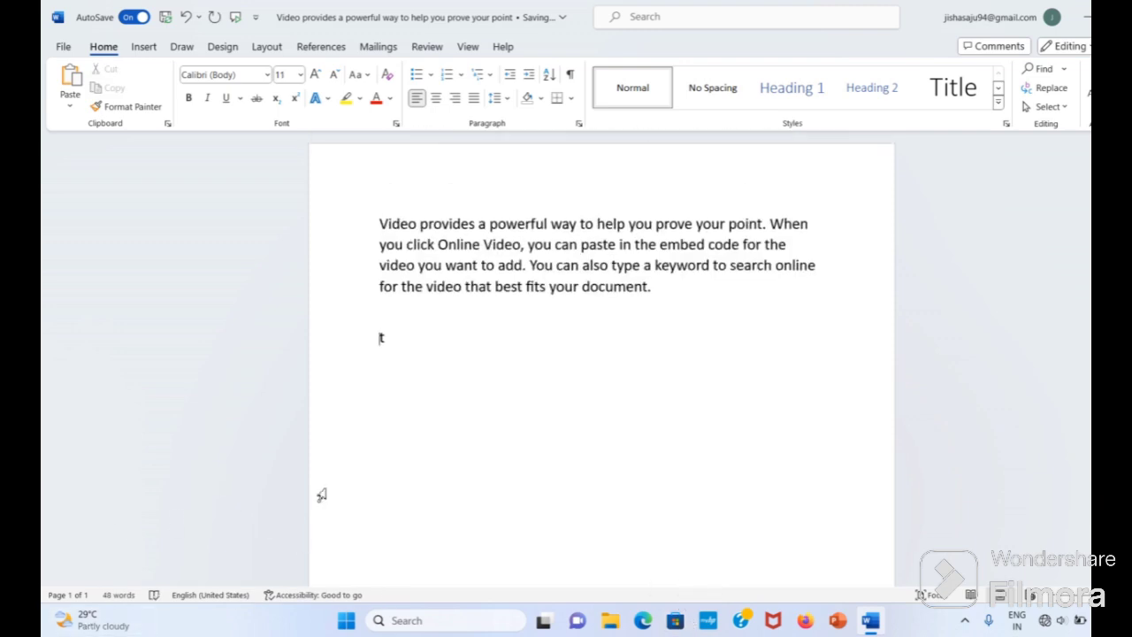
key(Delete)
Select the entire paragraph beginning "Video provides a powerful way" and copy it.
click(379, 223)
drag(380, 223, 401, 224)
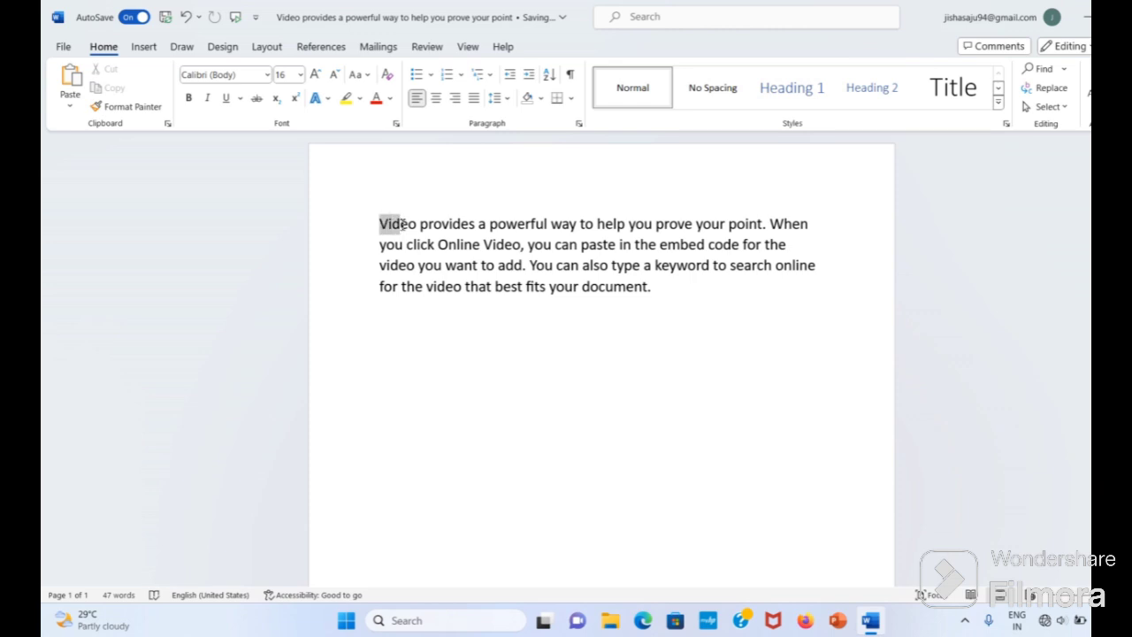
drag(402, 224, 808, 300)
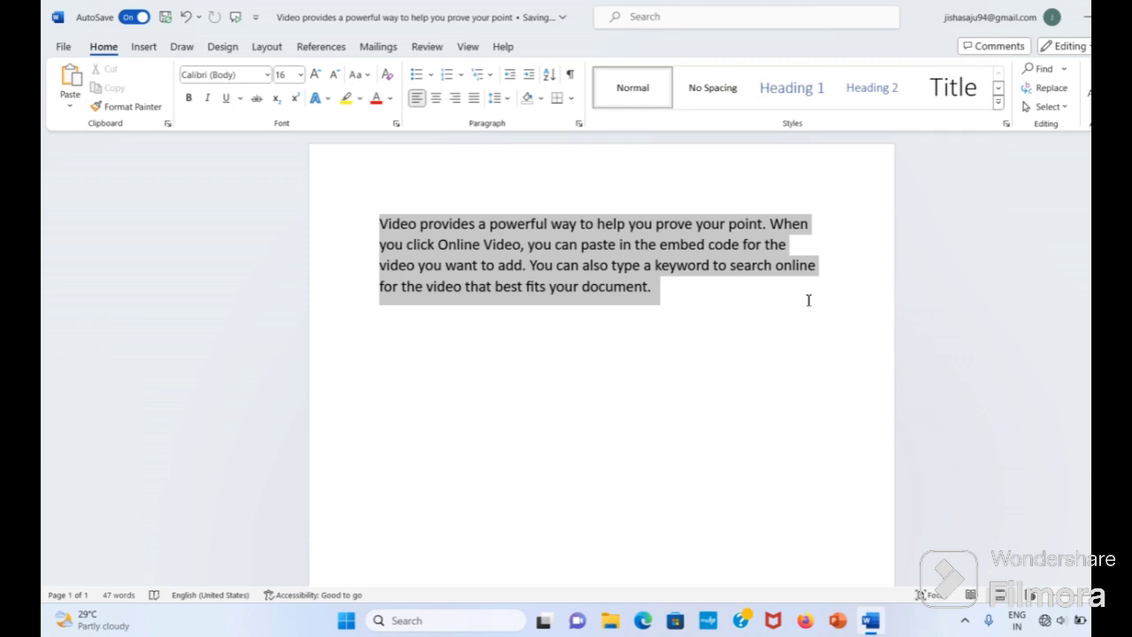
drag(809, 300, 670, 298)
key(ctrl+c)
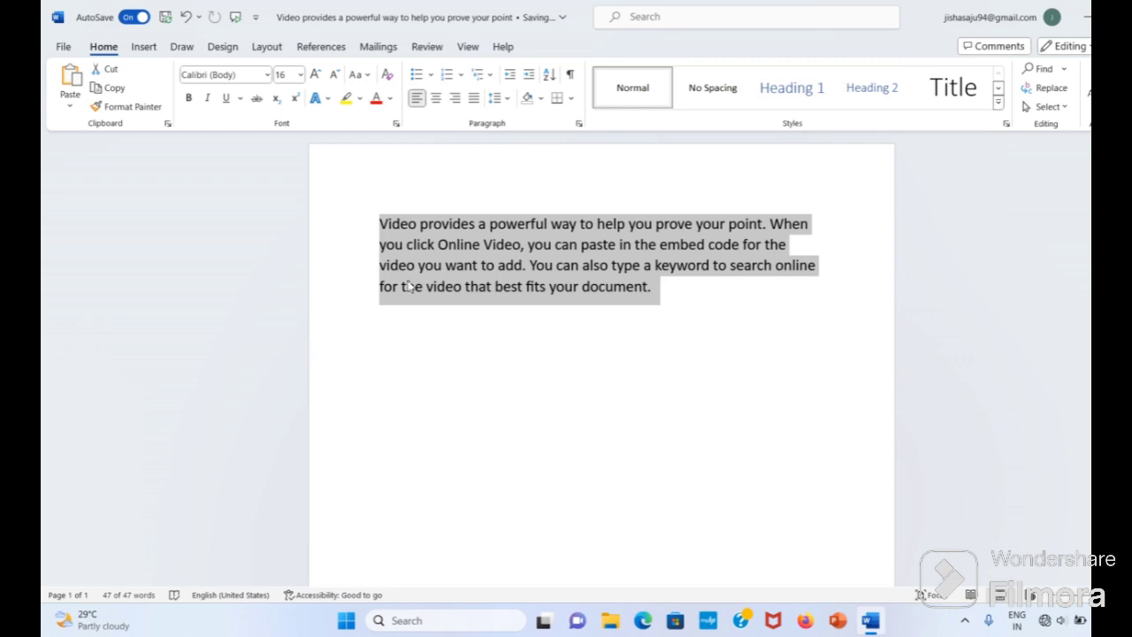
right_click(626, 248)
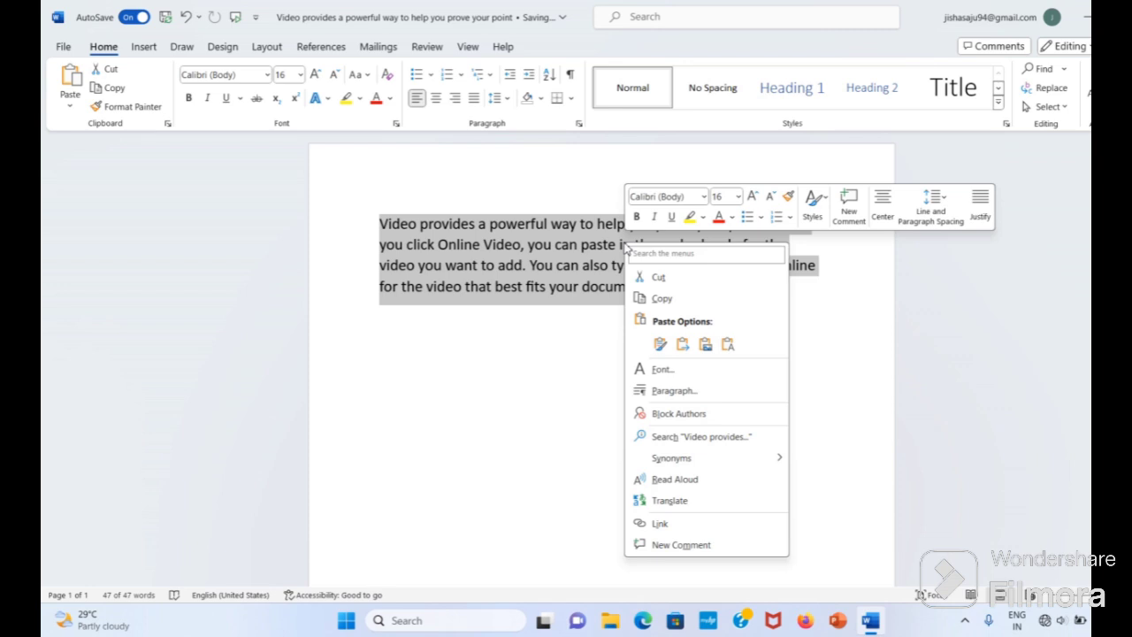
click(682, 344)
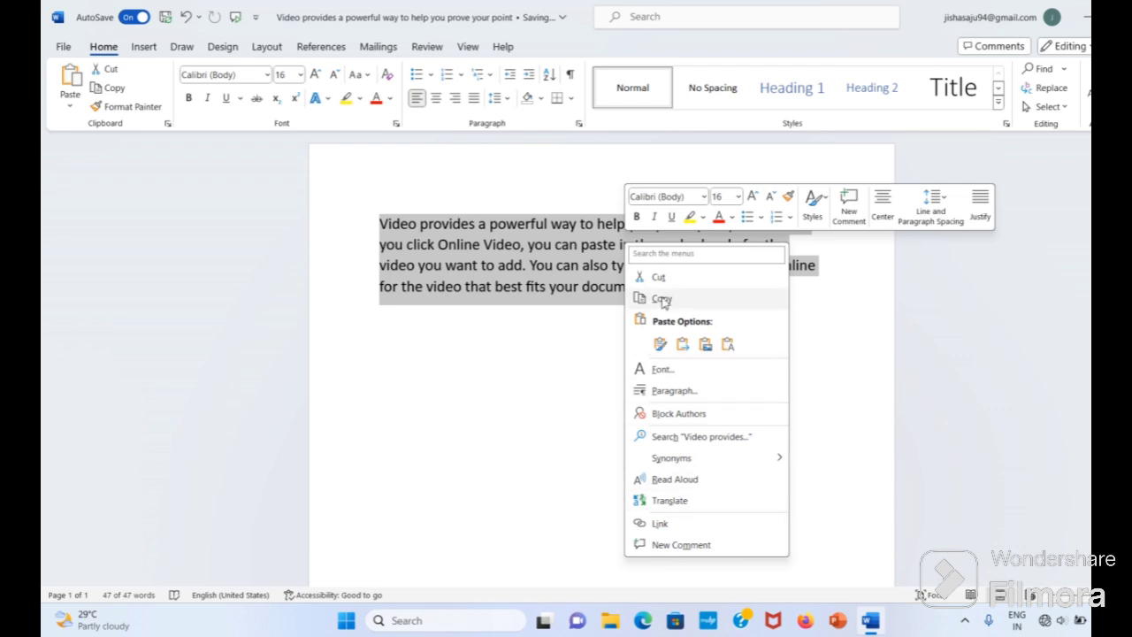
click(663, 299)
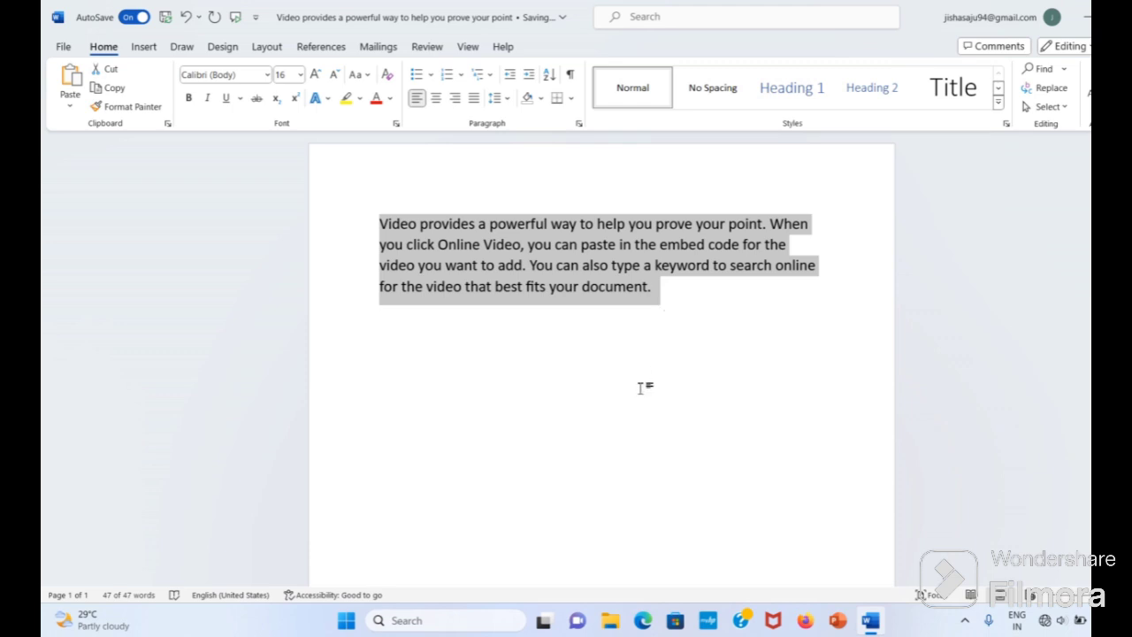
Paste a copy of the paragraph on the blank line below the original, keeping the source formatting.
scroll(637, 393, down, 1)
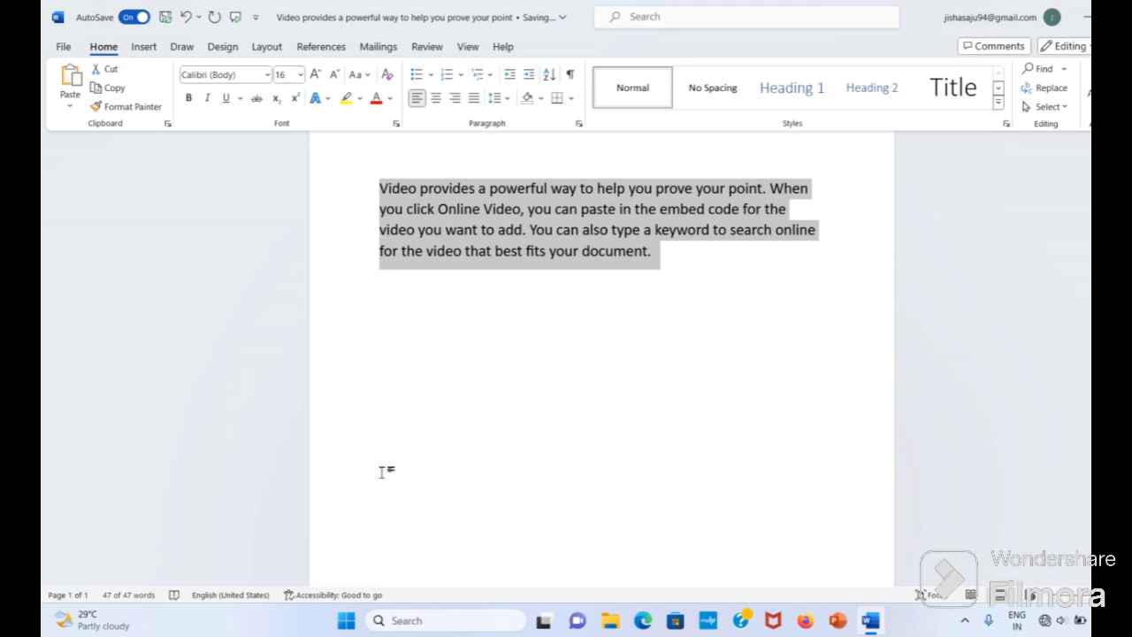
click(418, 377)
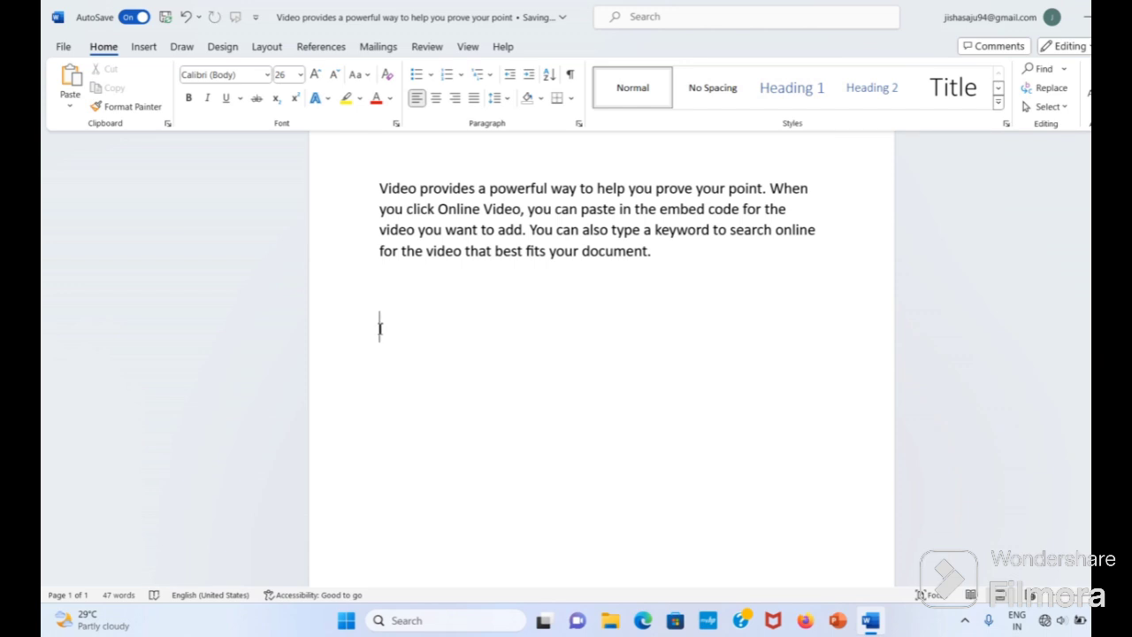
right_click(380, 330)
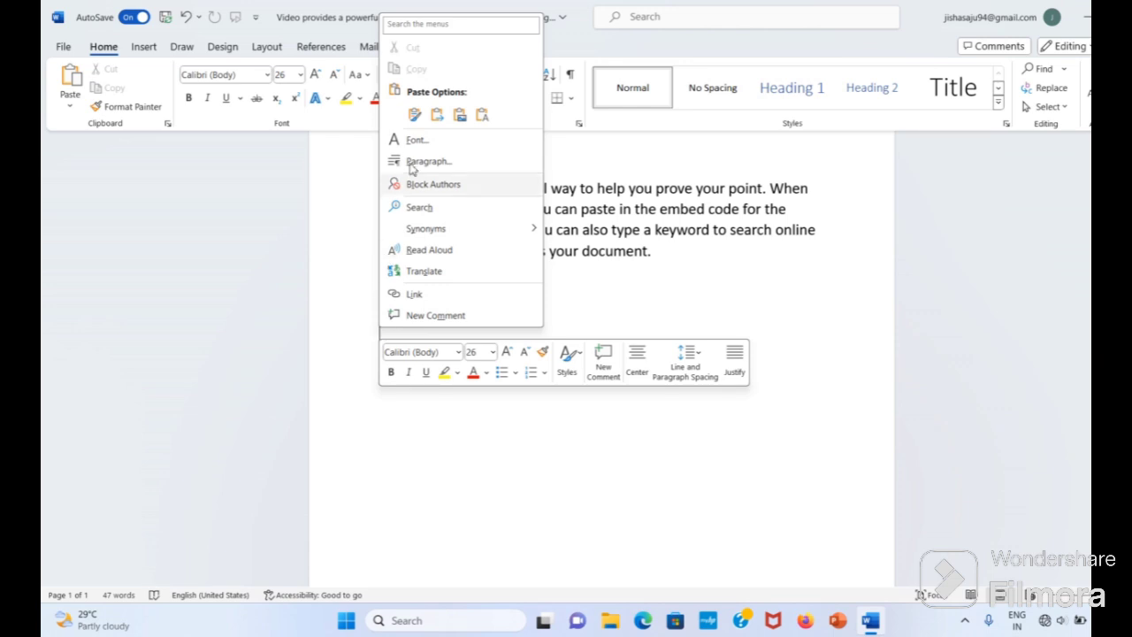
click(416, 115)
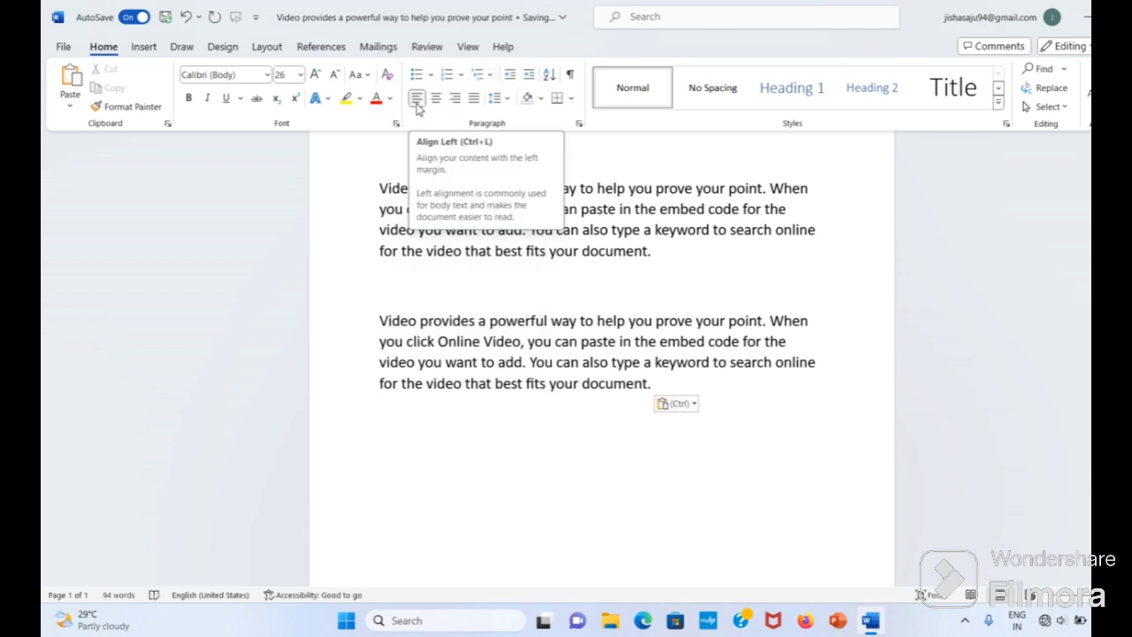
Paste four more copies of the paragraph, each directly beneath the previous one, keeping the source formatting.
scroll(424, 127, down, 4)
scroll(492, 531, down, 2)
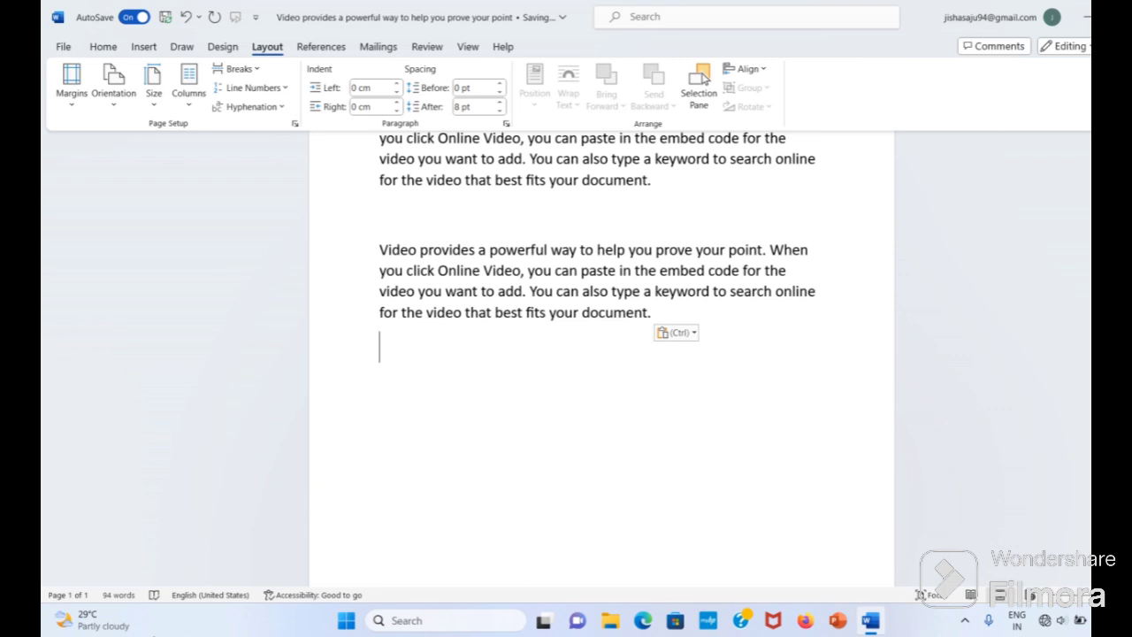
right_click(399, 377)
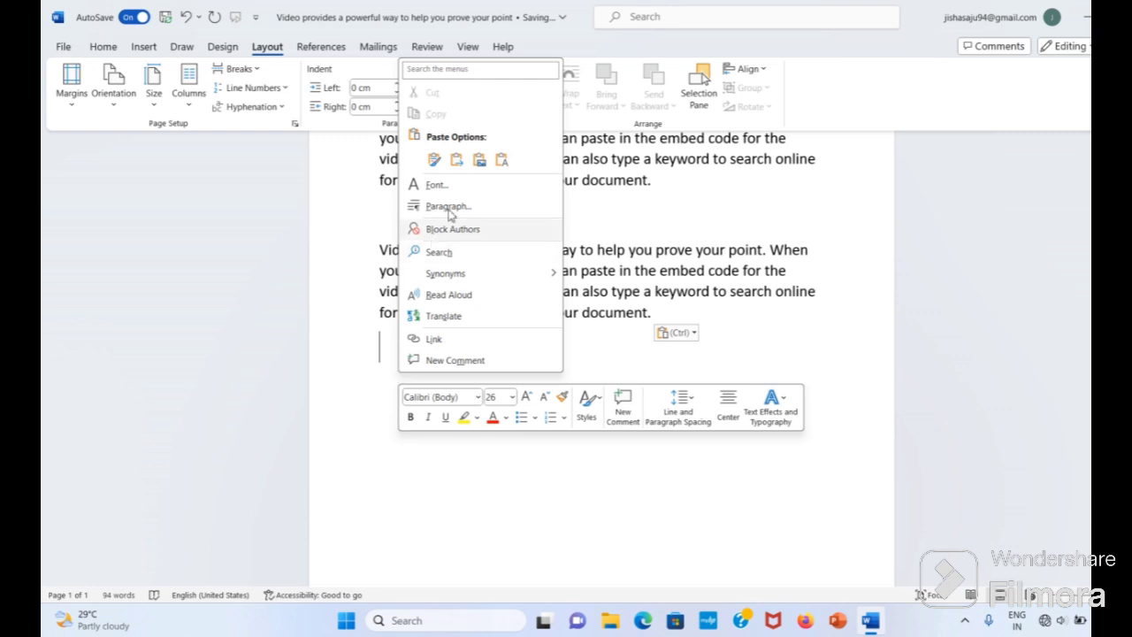
click(434, 160)
scroll(459, 307, down, 1)
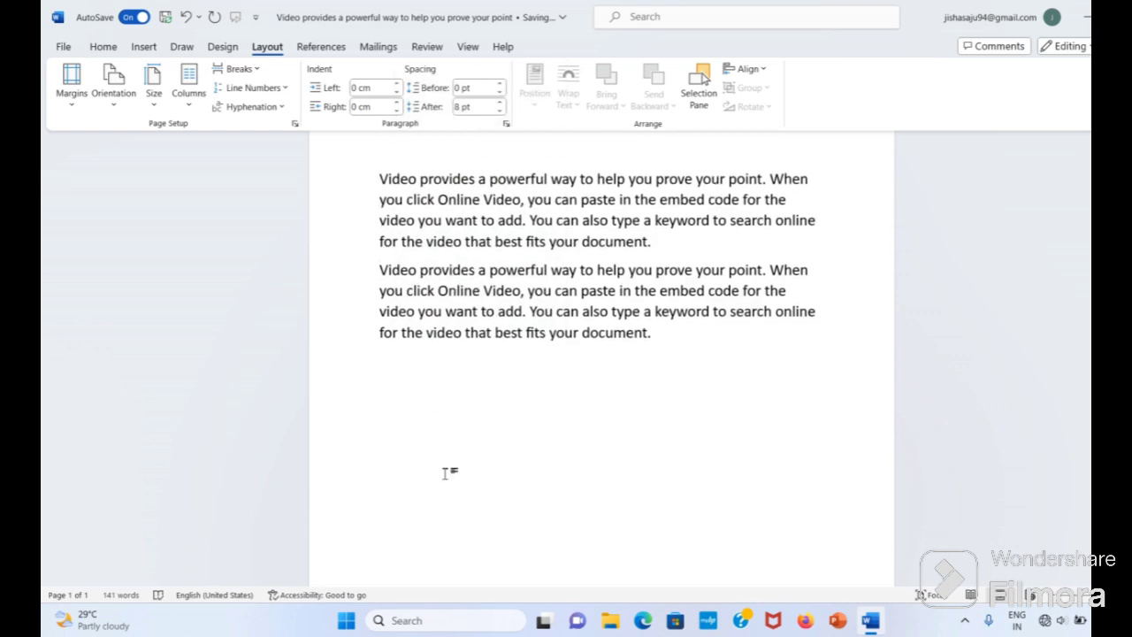
right_click(411, 363)
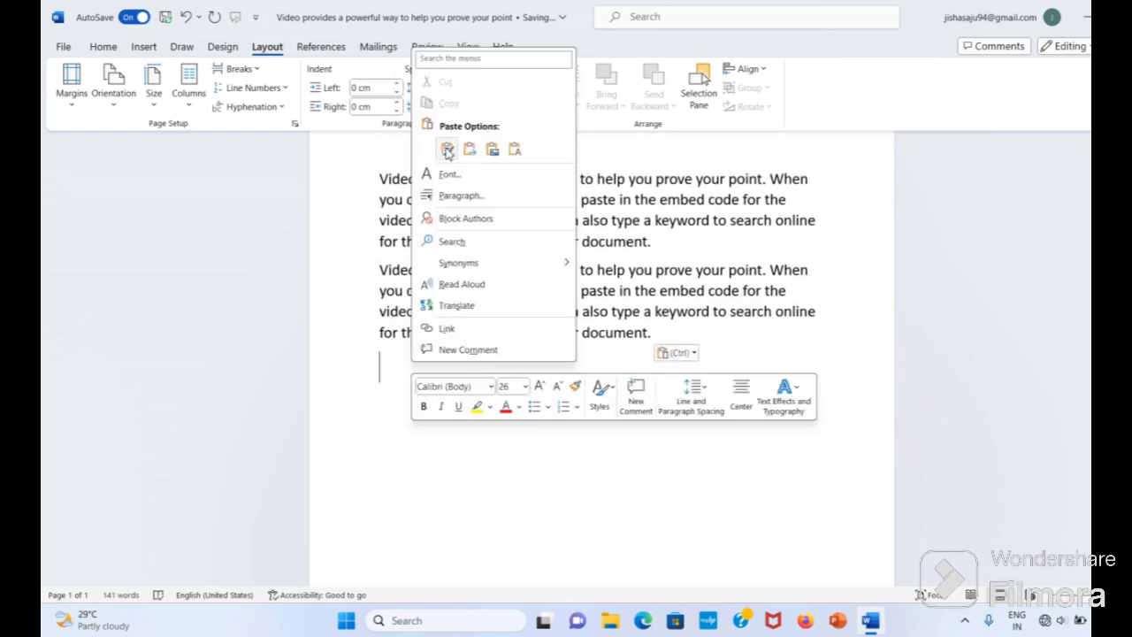
click(446, 150)
right_click(418, 465)
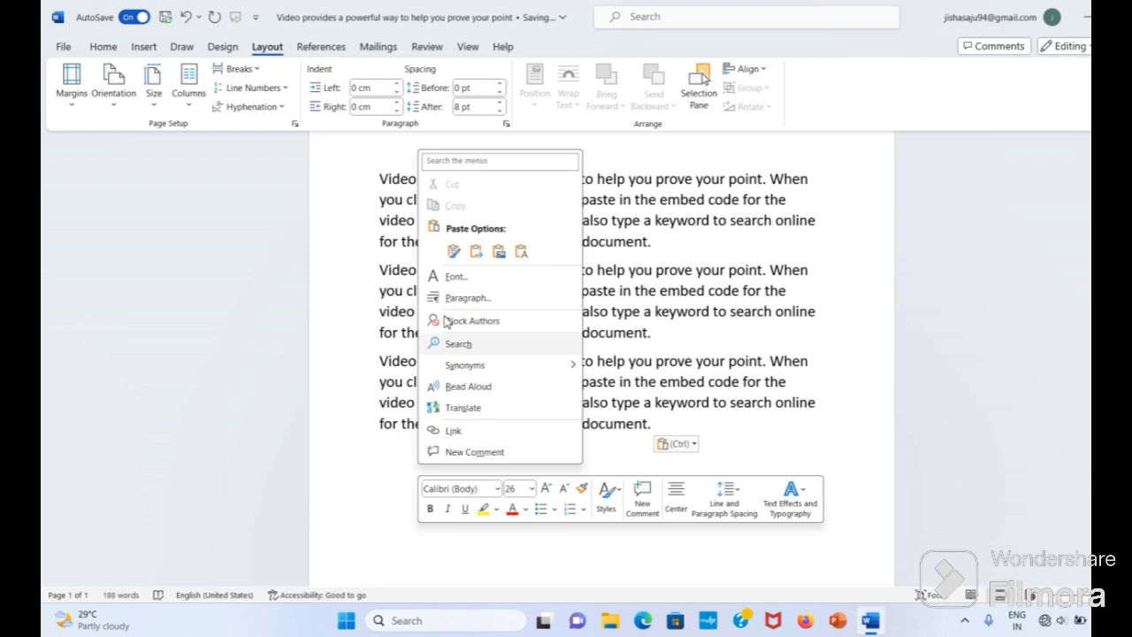
click(448, 253)
scroll(425, 468, down, 1)
right_click(430, 487)
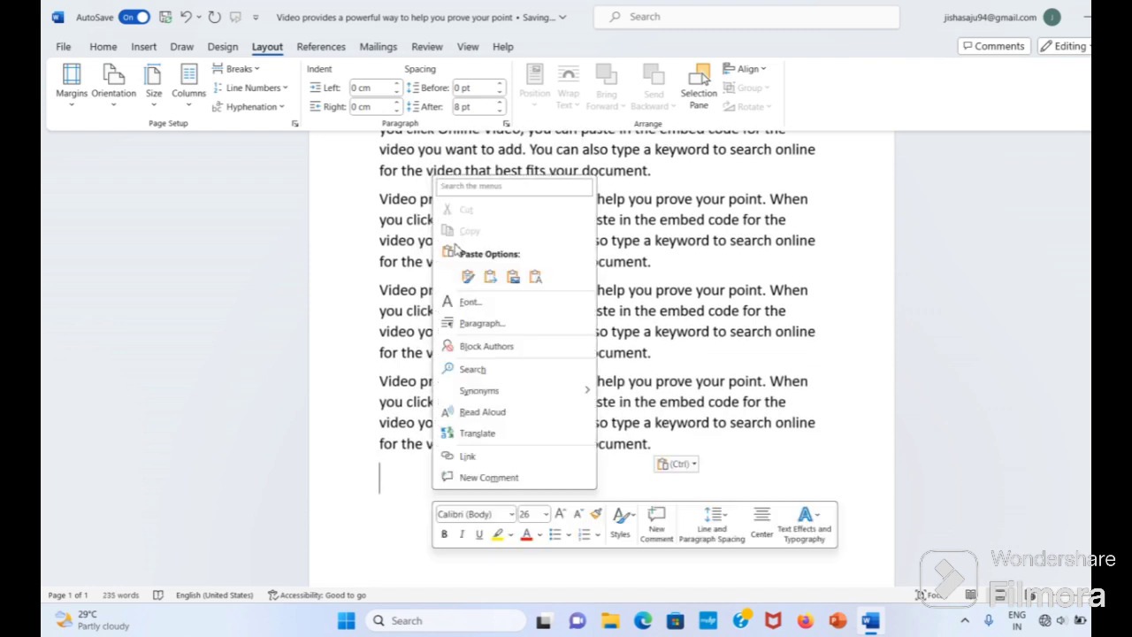
click(472, 274)
scroll(544, 395, up, 2)
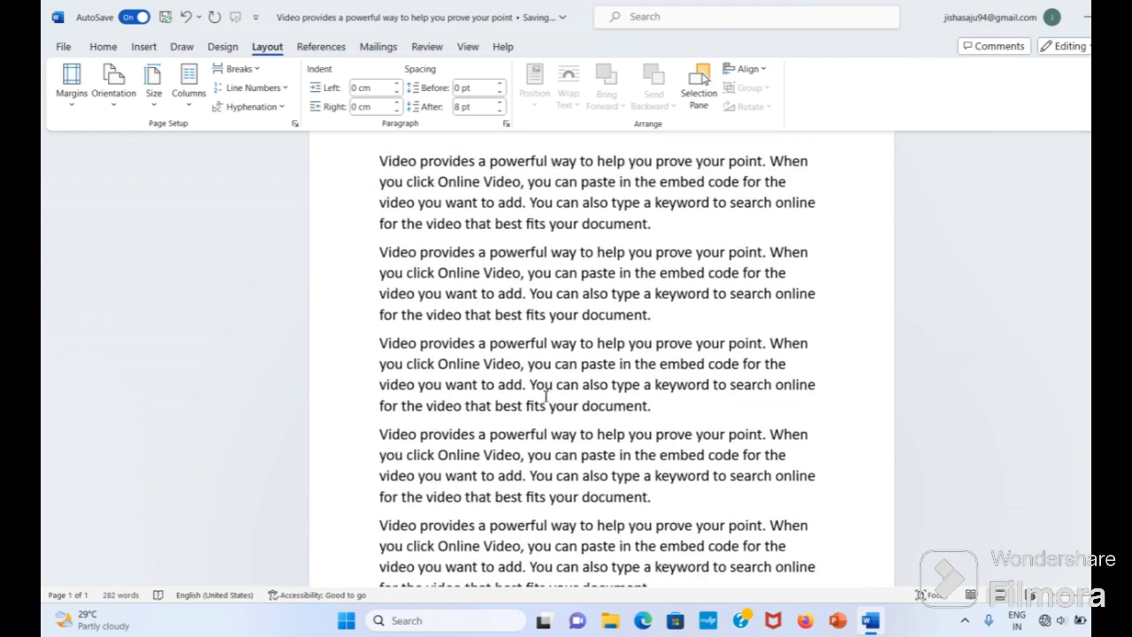